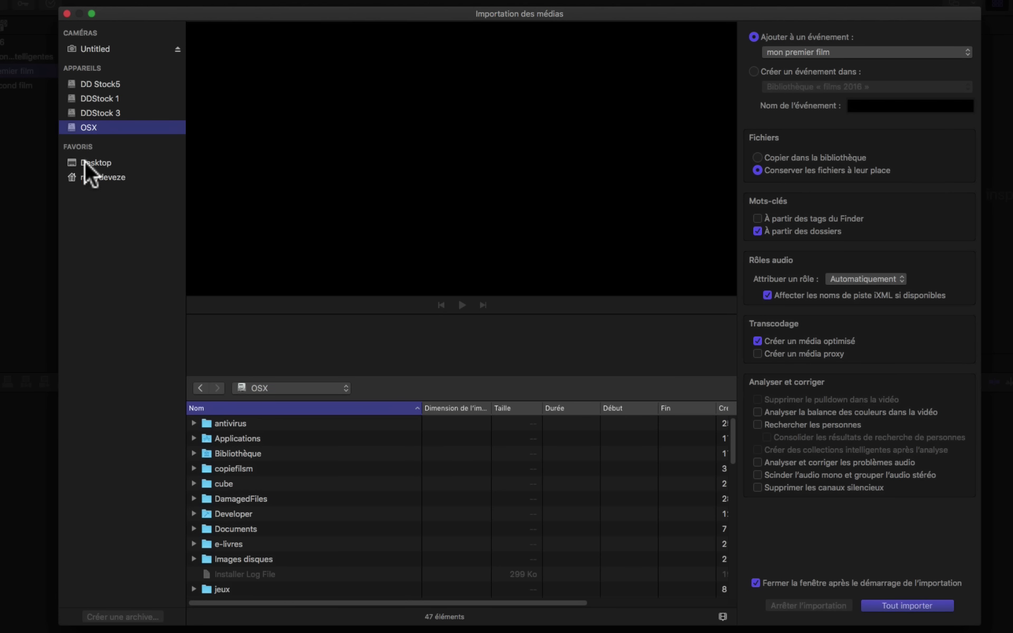
Browse the Desktop and home folder favourites as possible import sources.
left_click(85, 161)
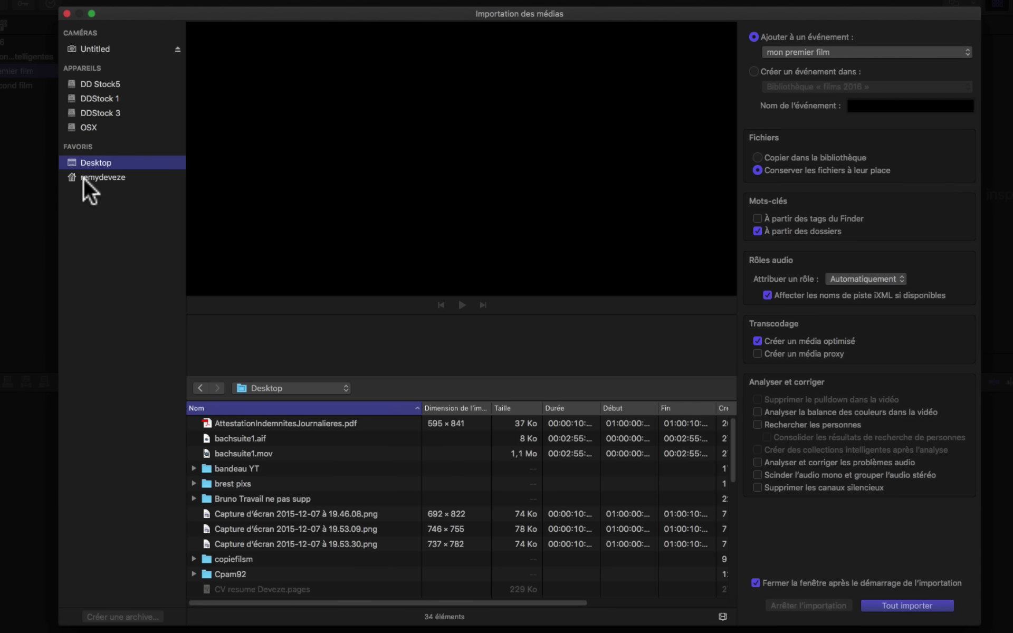
left_click(85, 176)
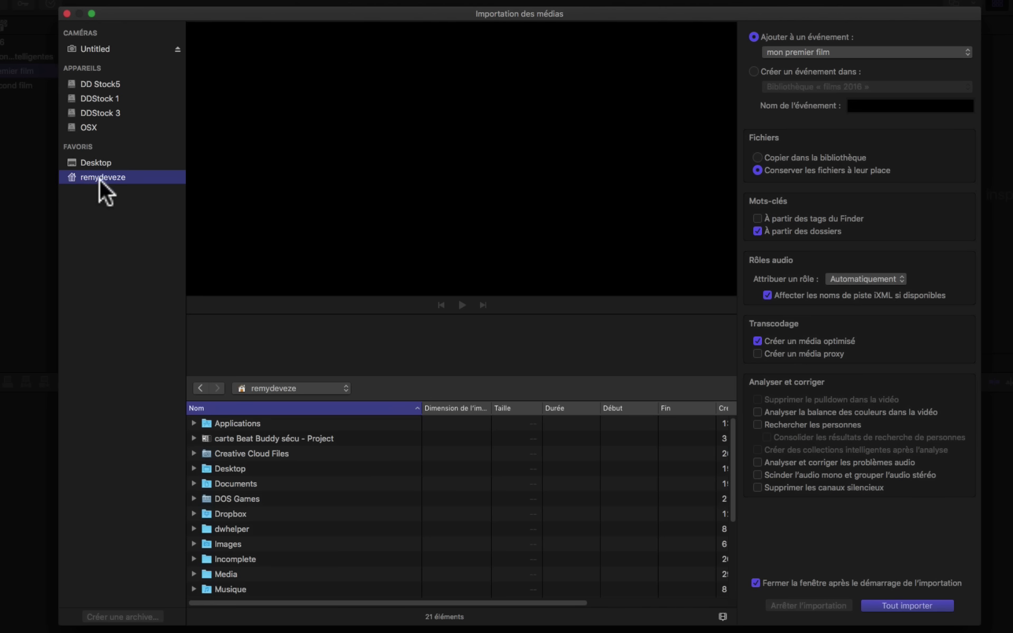
left_click(89, 160)
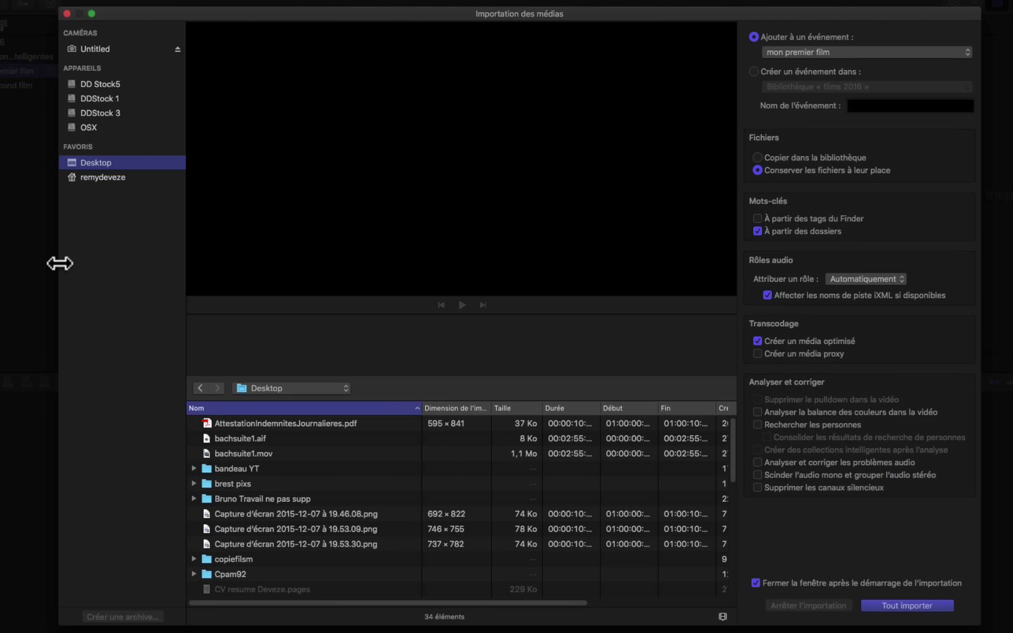
Open the Untitled camera as the import source and leave its name unedited.
left_click(94, 48)
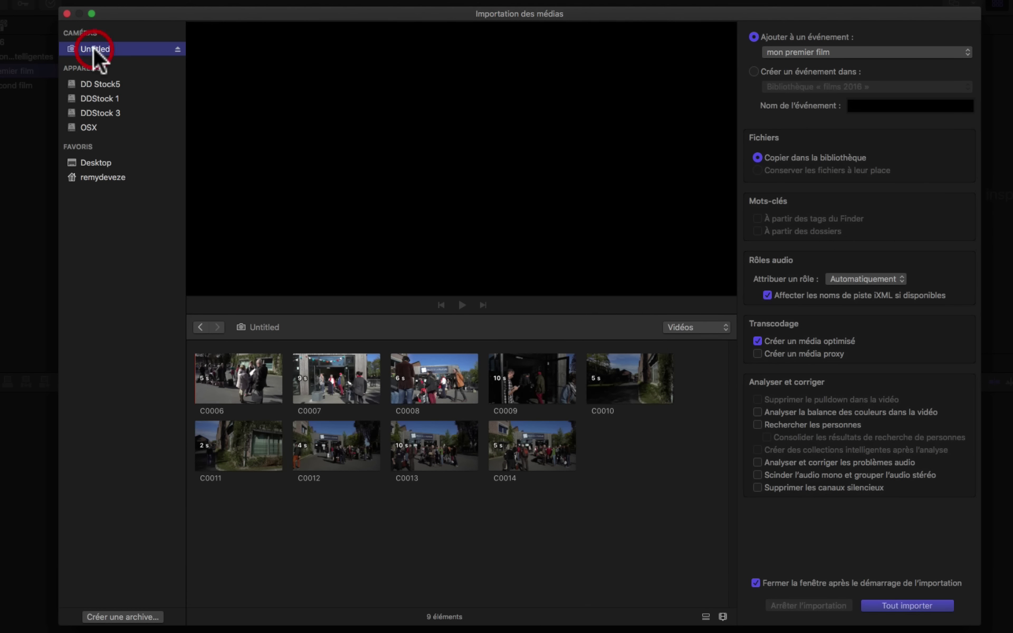
left_click(93, 48)
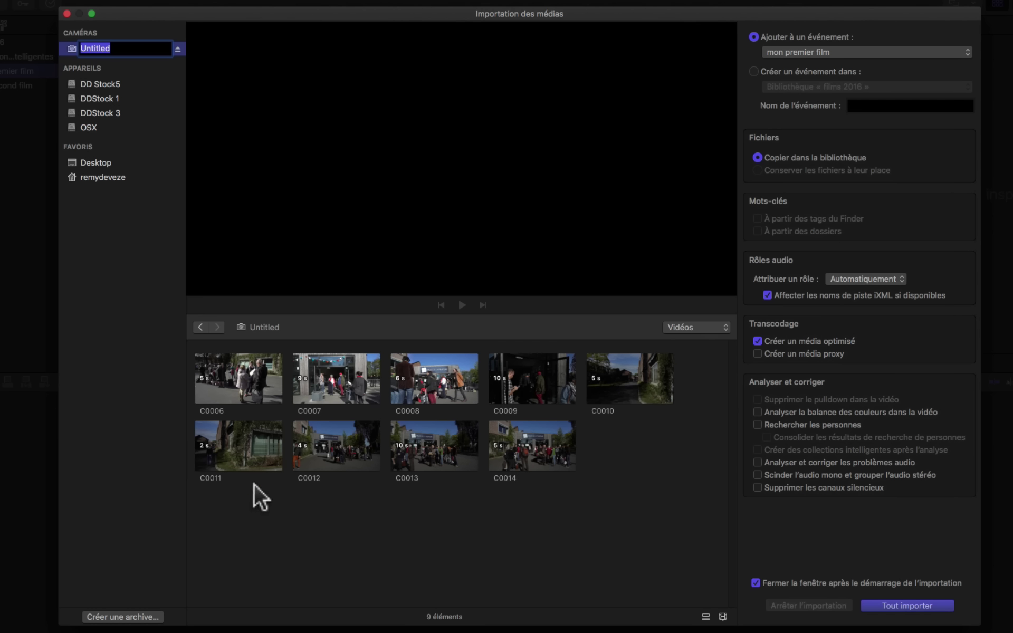
left_click(243, 476)
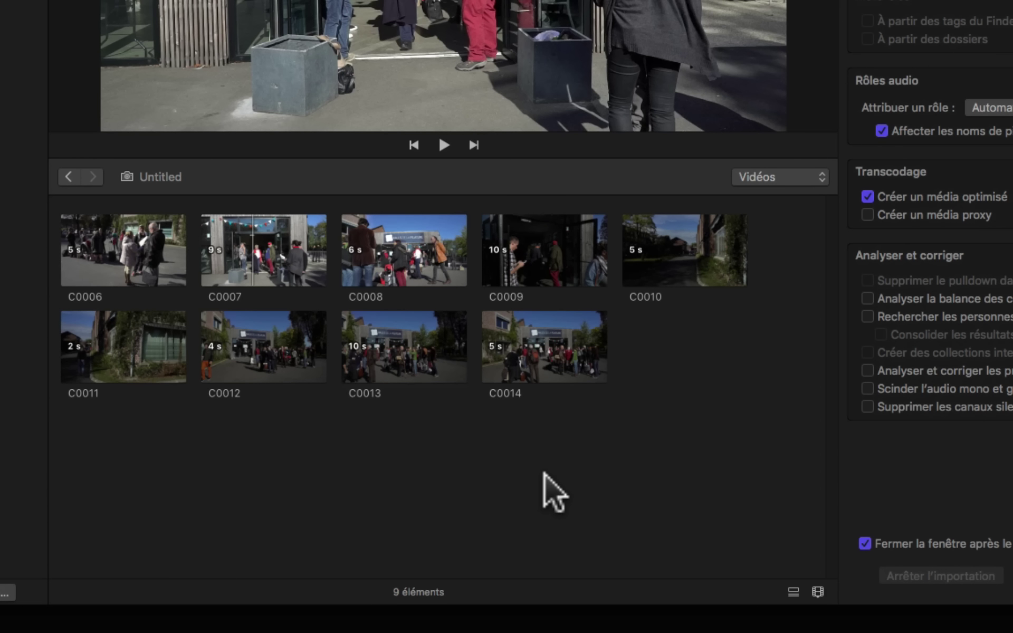
Enlarge the clip thumbnails slightly, set the filmstrip duration to 2 m and enable audio waveforms.
left_click(818, 591)
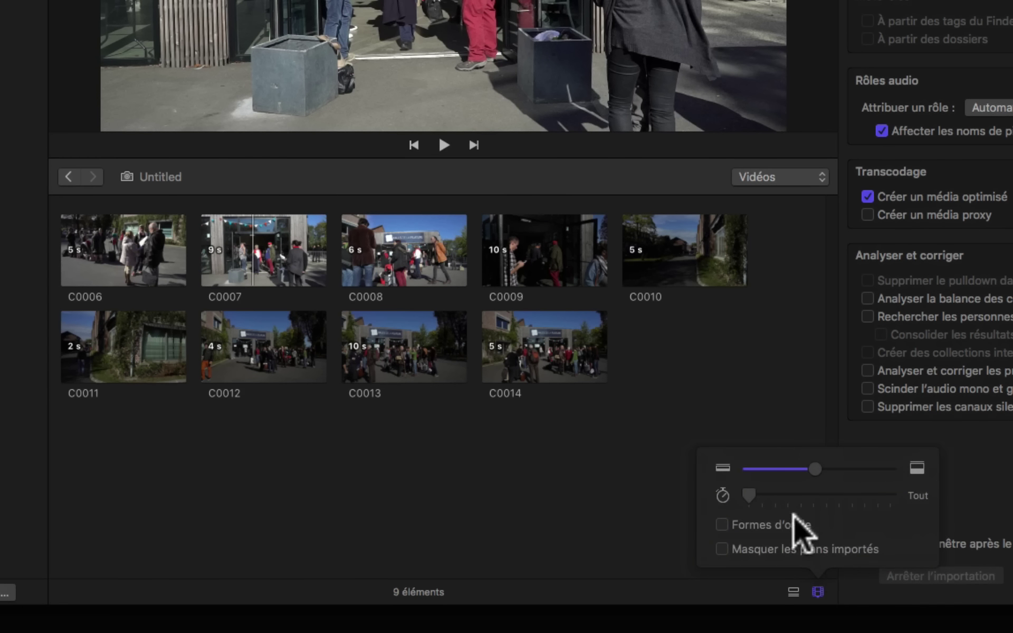
mouse_move(815, 469)
left_mouse_down()
mouse_move(847, 472)
mouse_move(824, 474)
left_mouse_up()
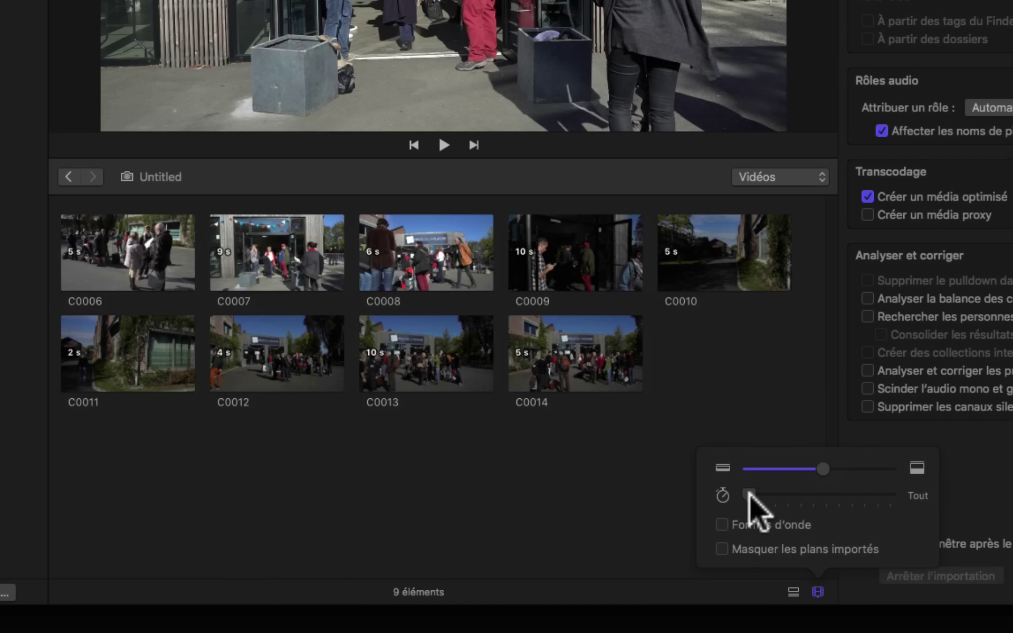
left_click_drag(750, 495, 801, 496)
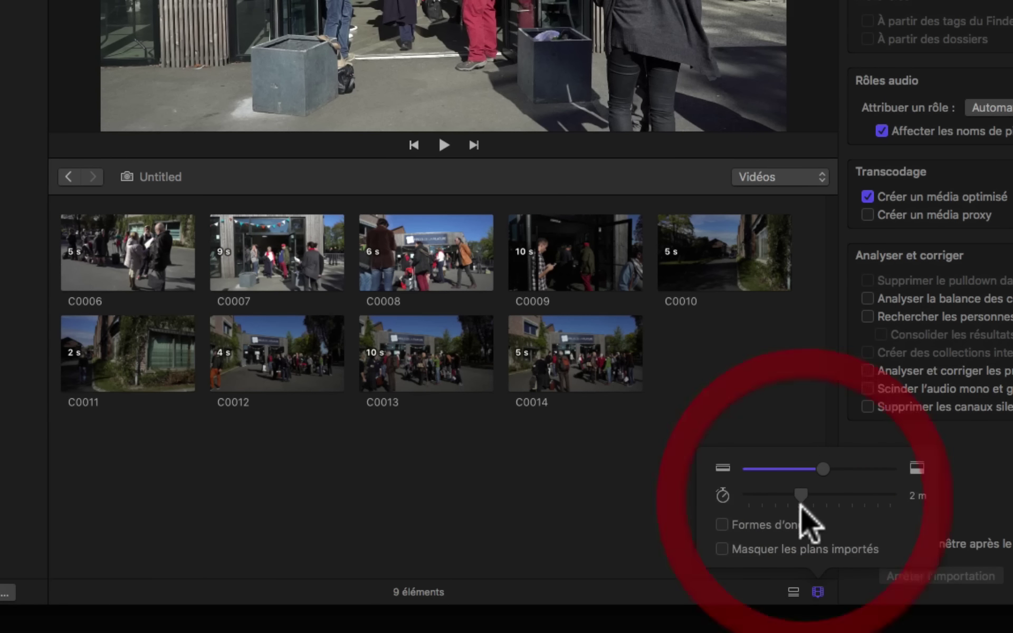
left_click(722, 524)
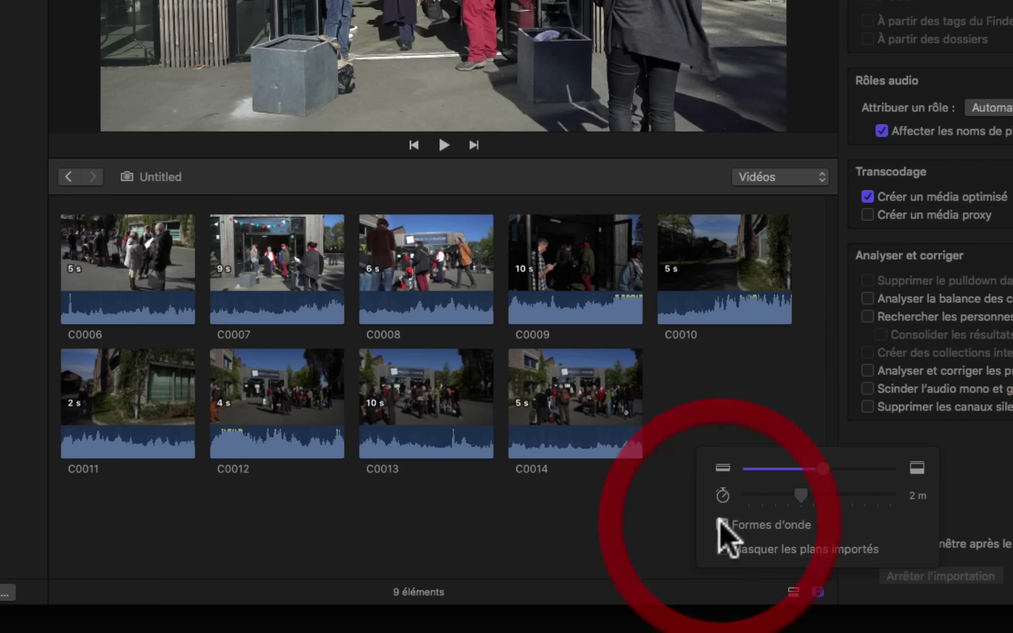
left_click(593, 539)
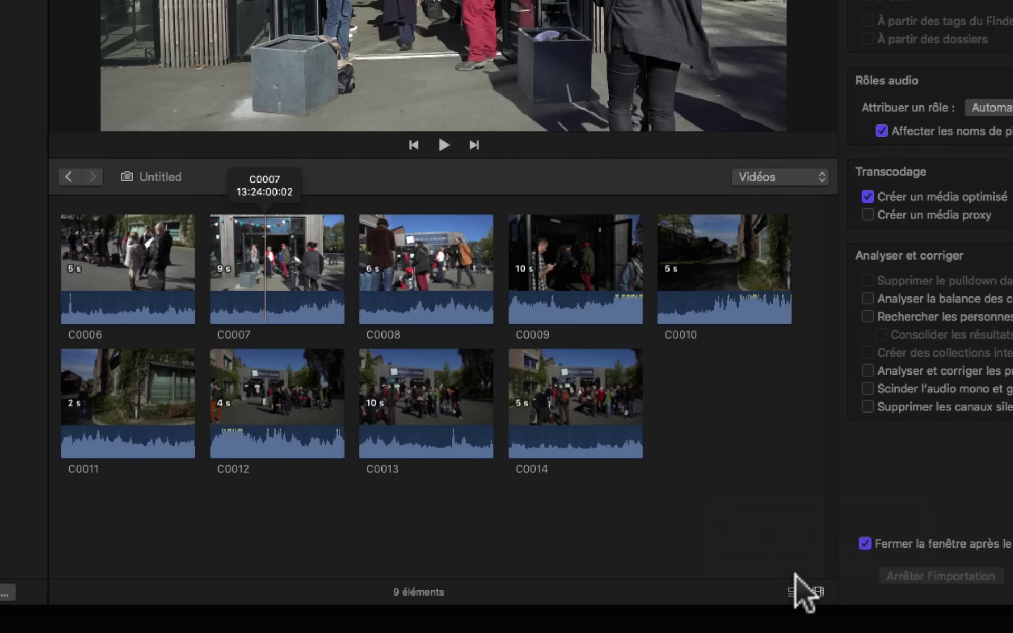
Switch the camera's clips to list view and display clip C0006 in the filmstrip.
left_click(793, 590)
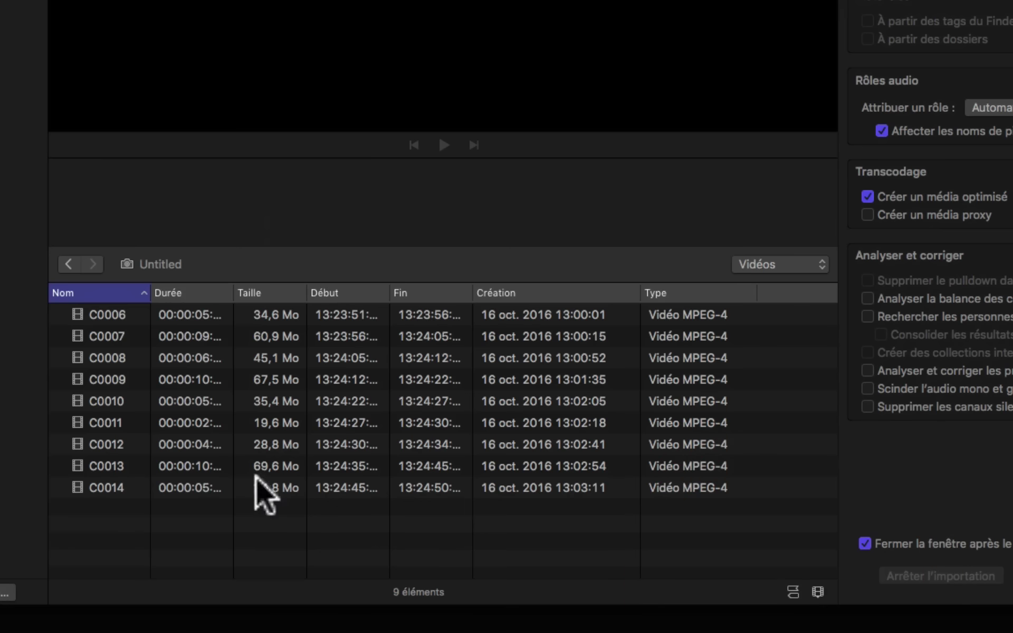
left_click(84, 319)
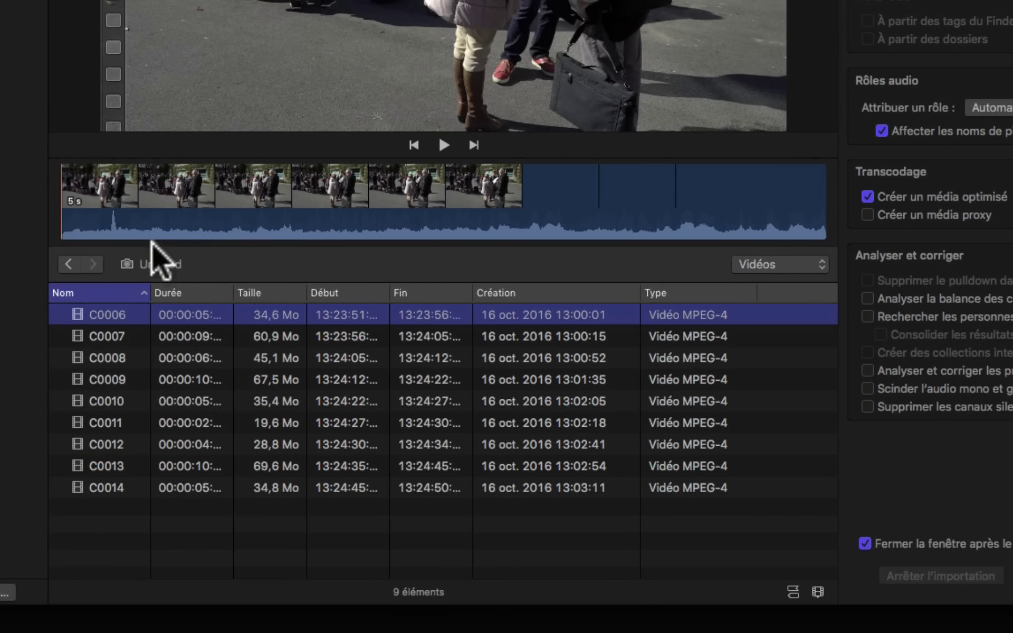
left_click(655, 216)
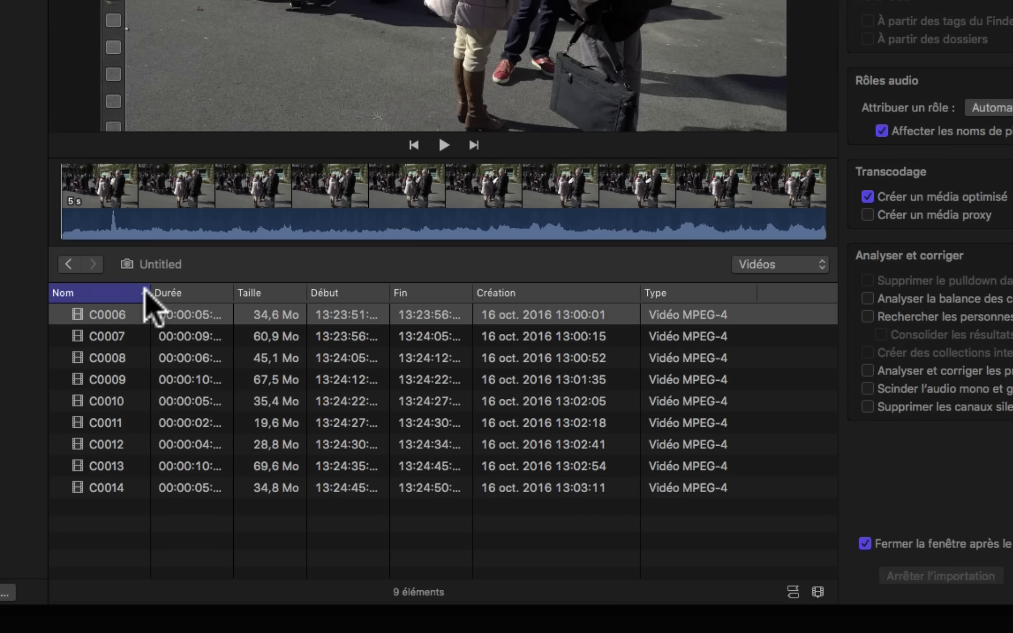
Widen the Nom column and add the Dimension de l'image column to the clip list.
left_click_drag(150, 290, 234, 295)
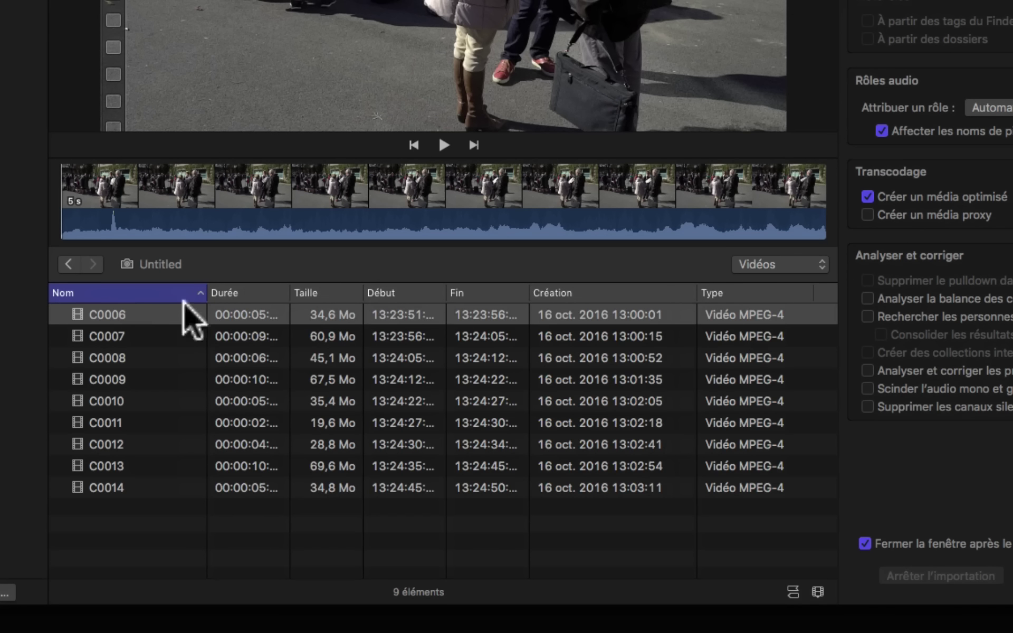
right_click(261, 291)
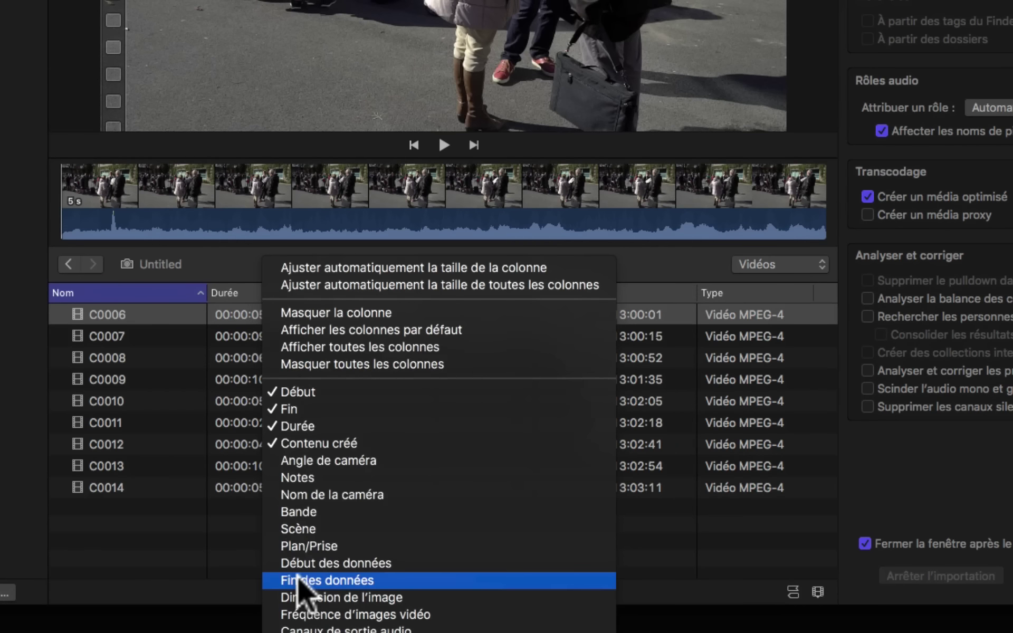
left_click(304, 599)
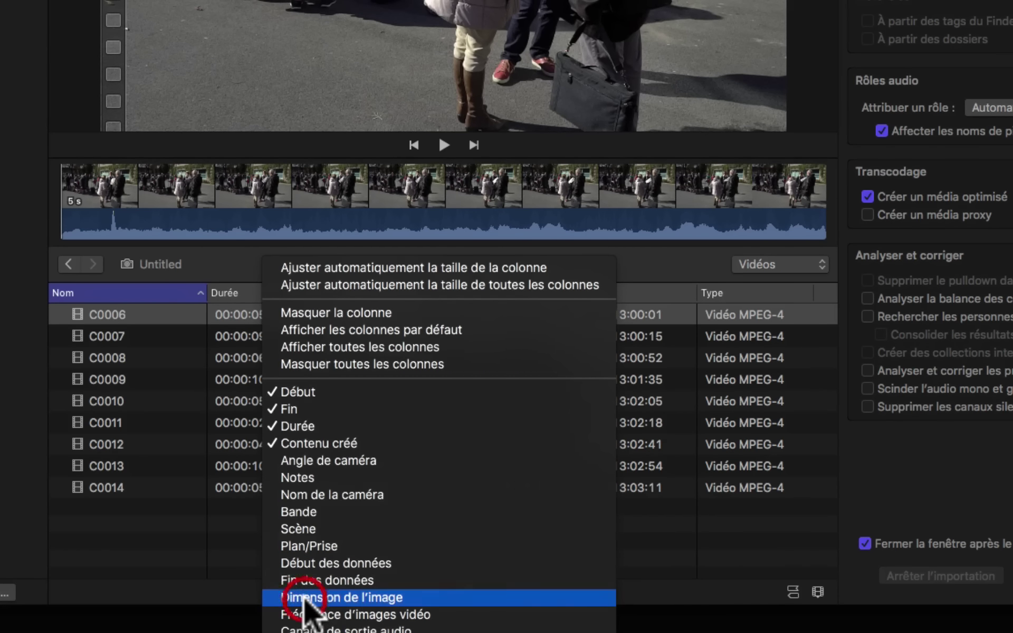
Add the Fréquence d'images vidéo column and place it between Dimension de l'image and Durée.
right_click(266, 294)
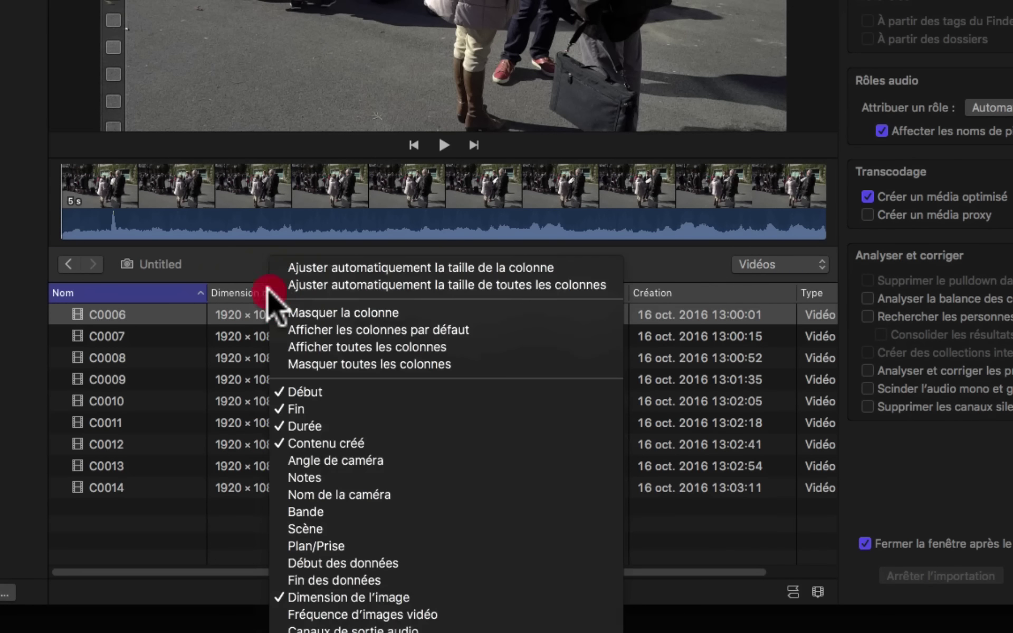
left_click(318, 615)
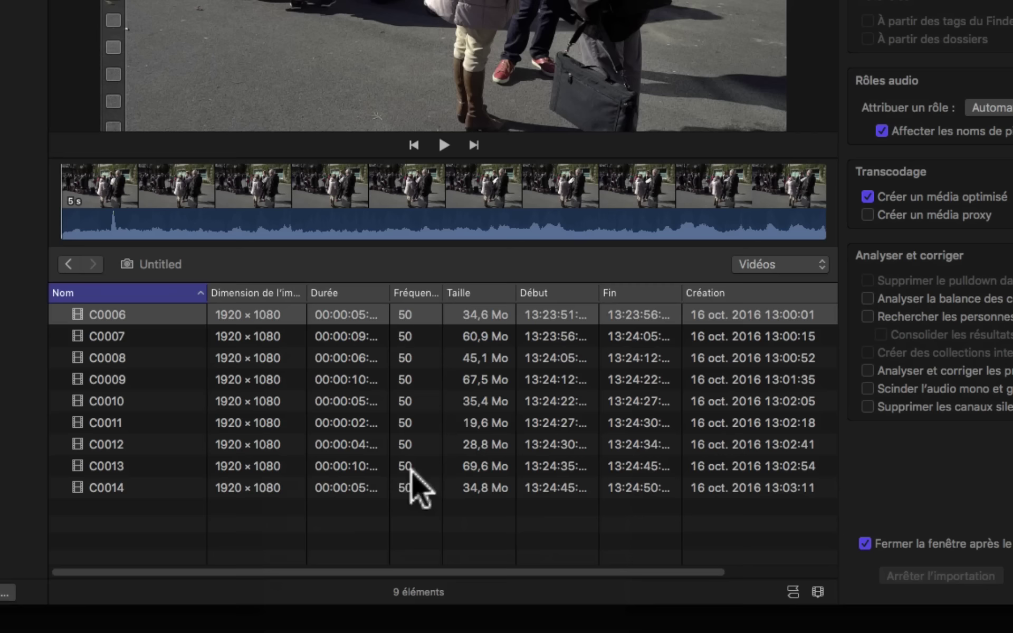
left_click_drag(429, 288, 334, 294)
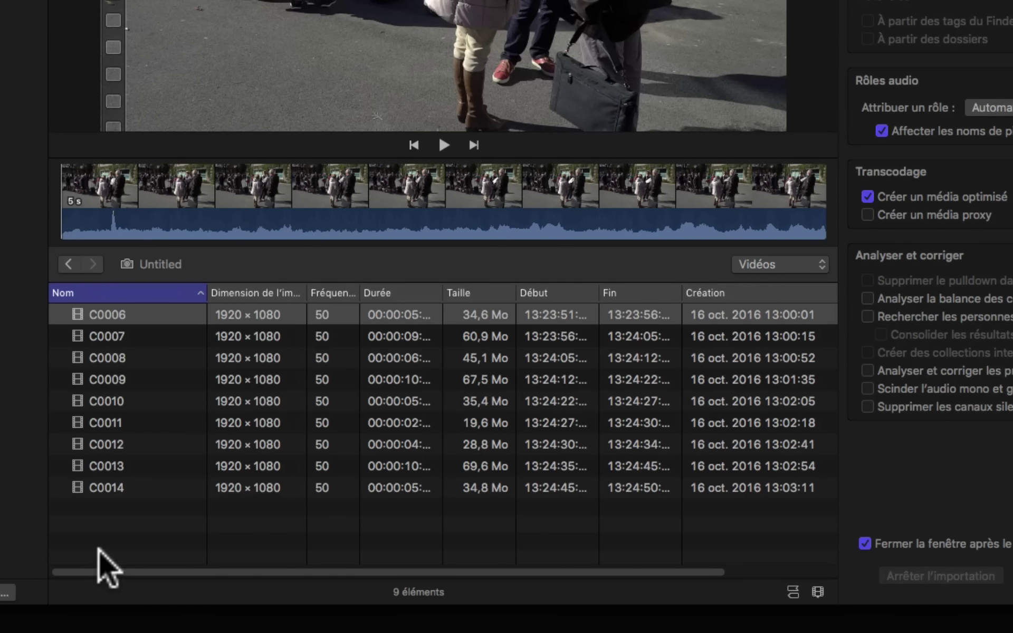
Try selecting the whole range C0006 to C0014, and separately only C0006, C0010 and C0014, clearing each selection.
left_click(110, 489, "shift")
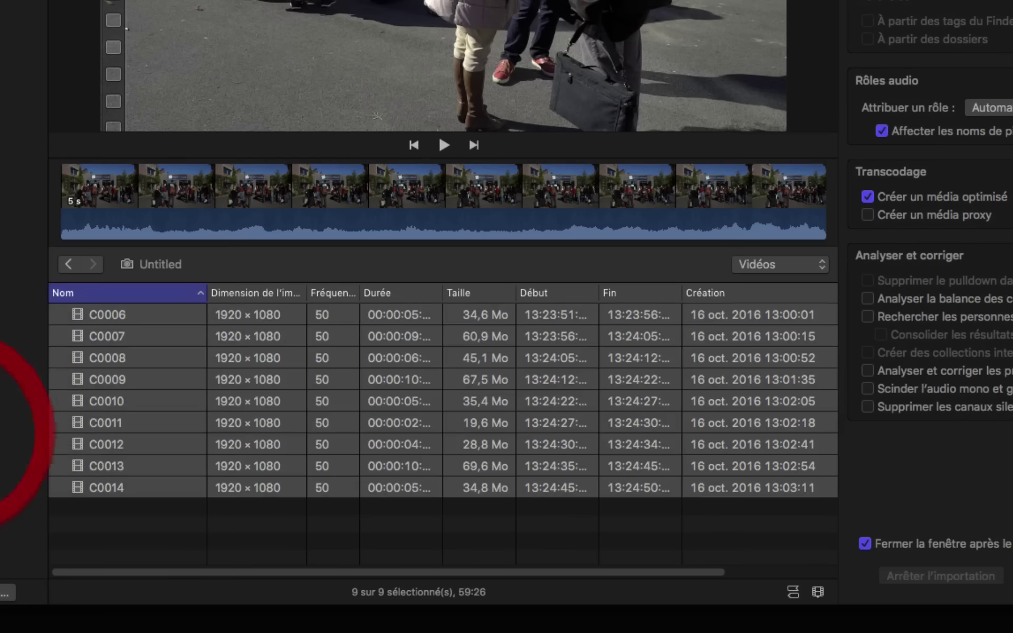
left_click(114, 523)
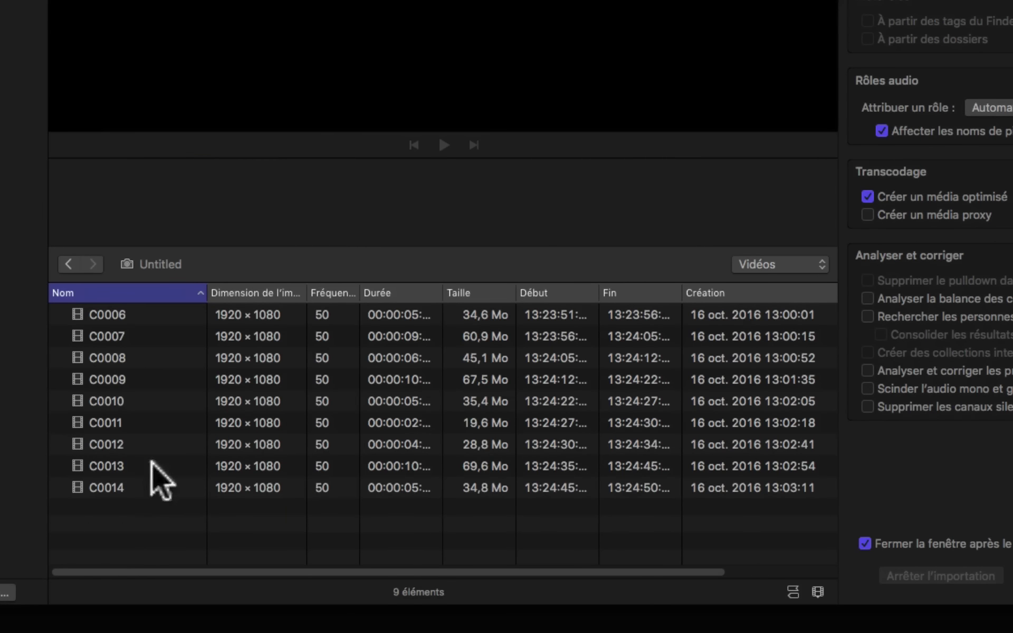
left_click(117, 315)
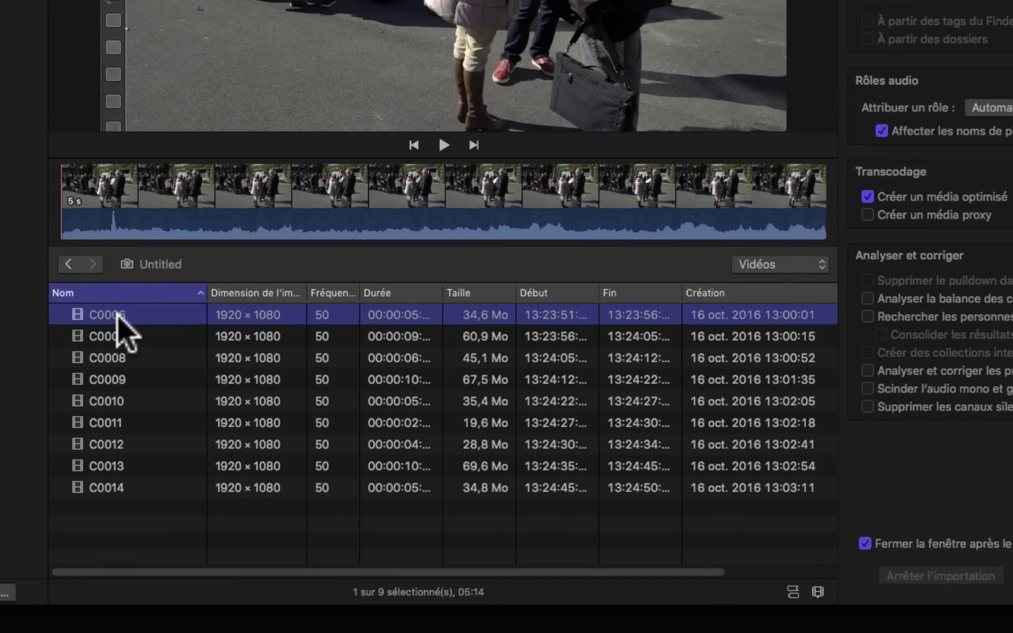
left_click(113, 402, "super")
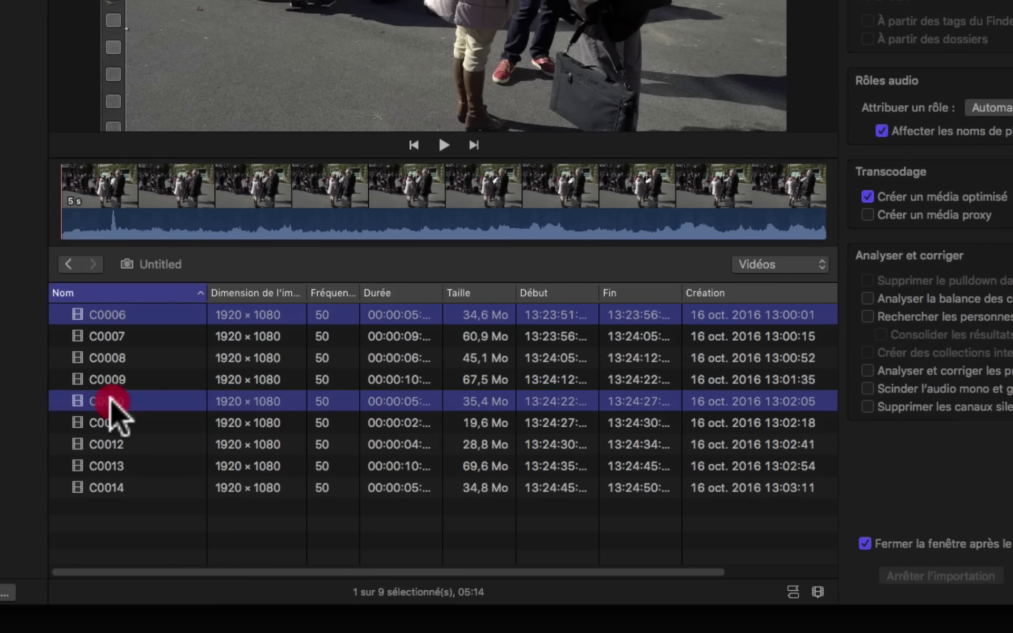
left_click(104, 491, "super")
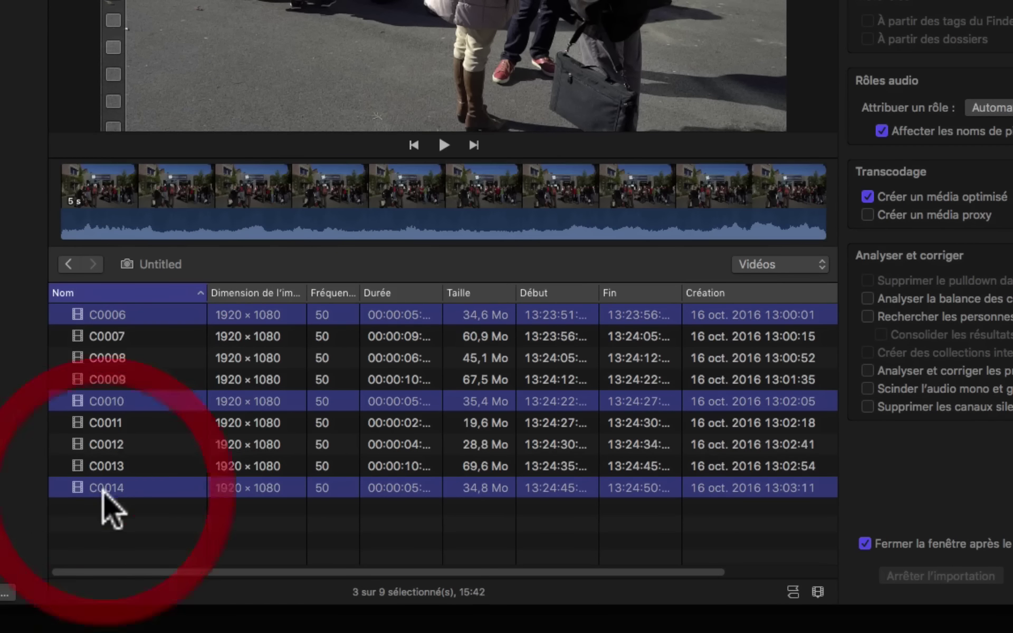
left_click(178, 604)
left_click(148, 549)
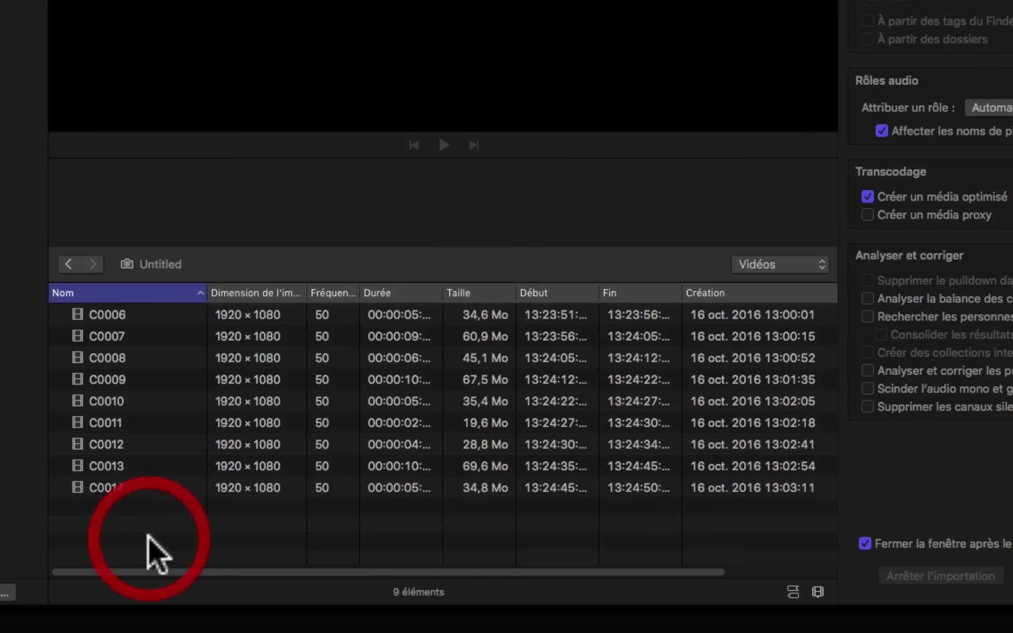
Select clip C0007 and mark two separate ranges, one near its start and one from mid-clip to 13:24:04:23.
left_click(122, 337)
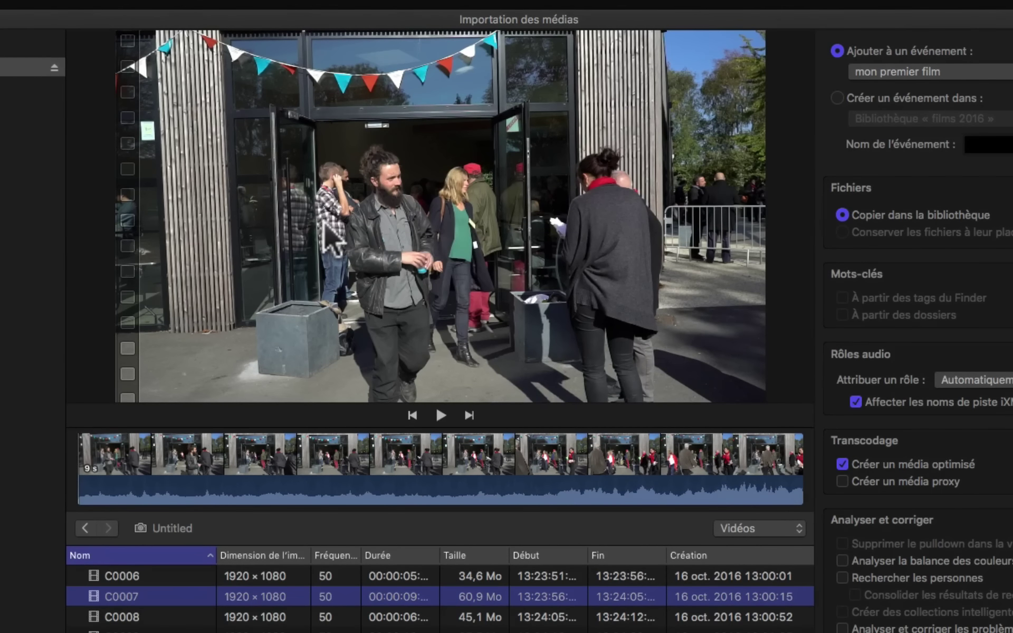
left_click(106, 483)
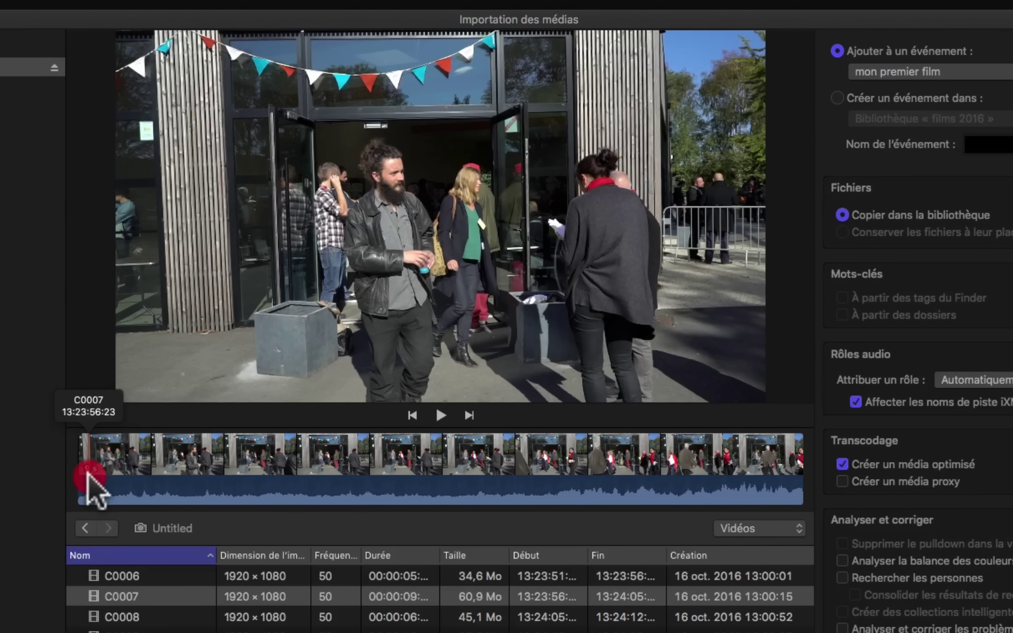
mouse_move(91, 474)
left_mouse_down()
mouse_move(219, 478)
mouse_move(204, 492)
left_mouse_up()
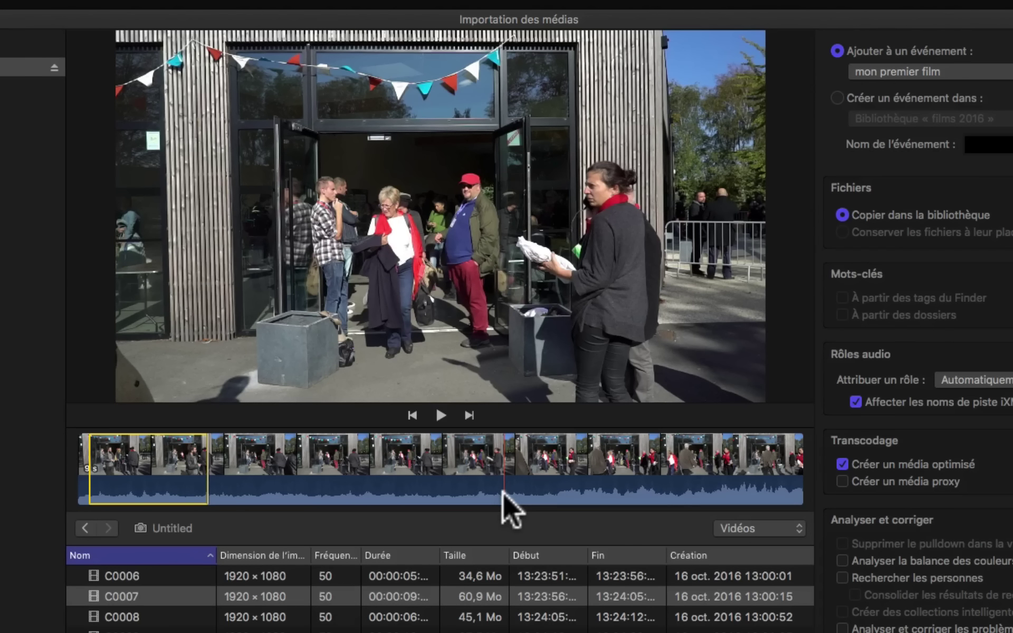
left_click_drag(502, 493, 726, 506)
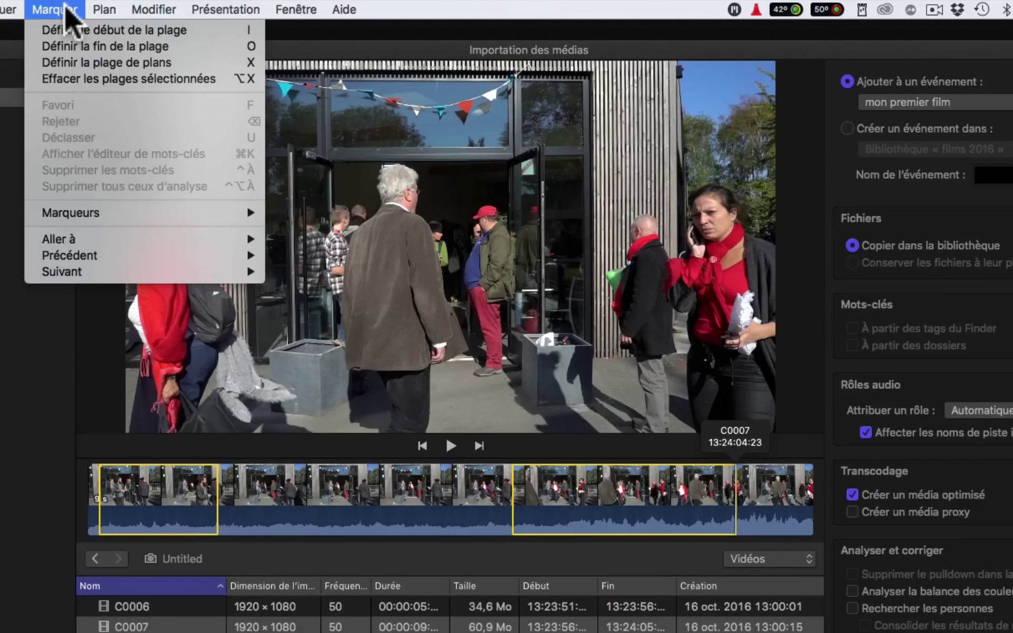
Clear both ranges on C0007 and mark new in and out points: one range ending at 13:23:57:46, another starting at 13:23:59:32.
left_click(98, 77)
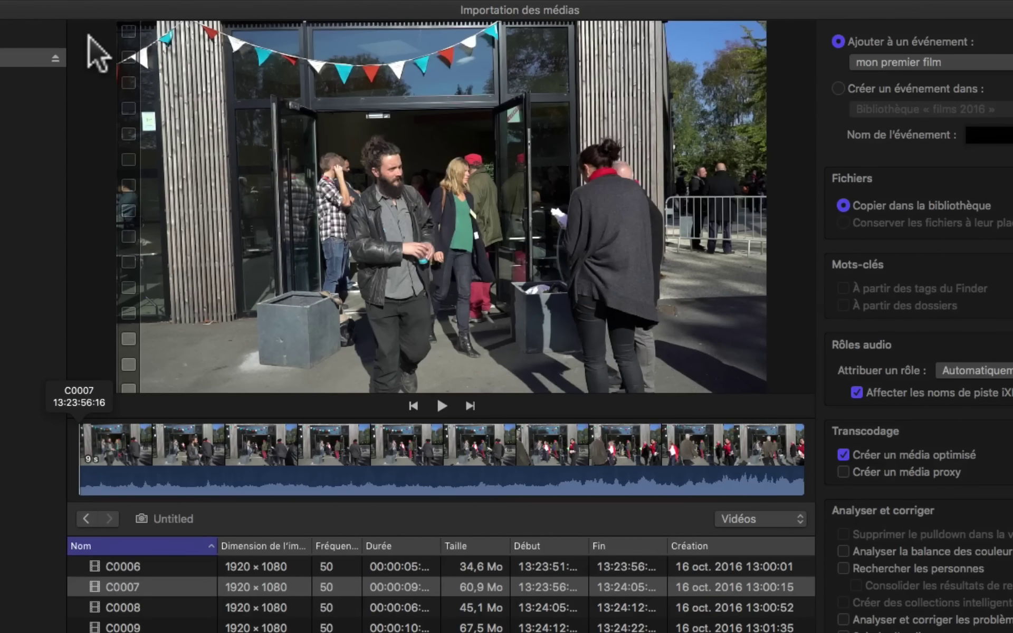
left_click(91, 468)
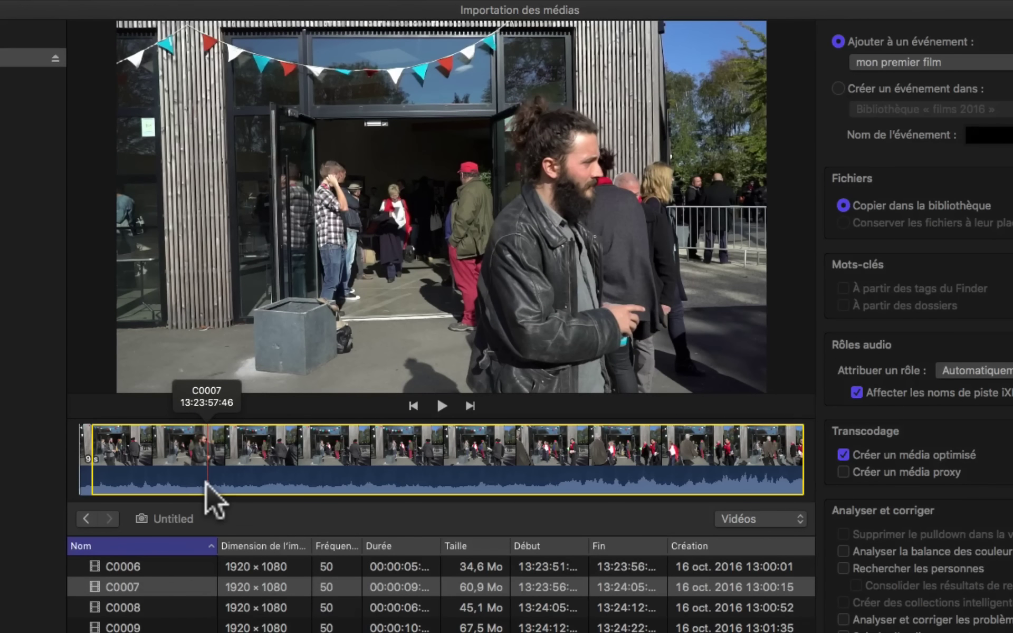
key("o")
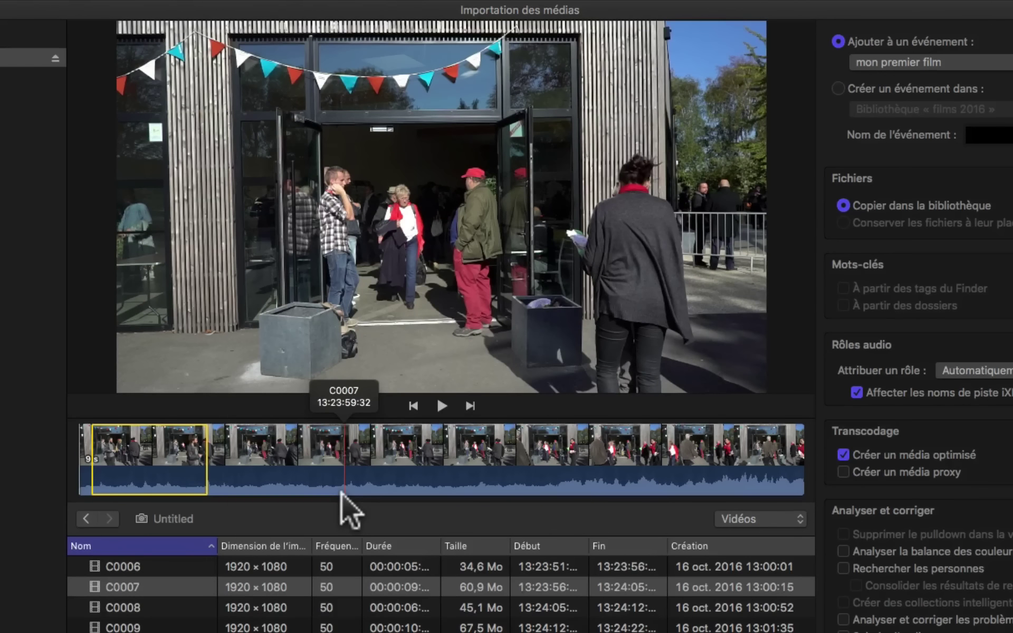
key("i")
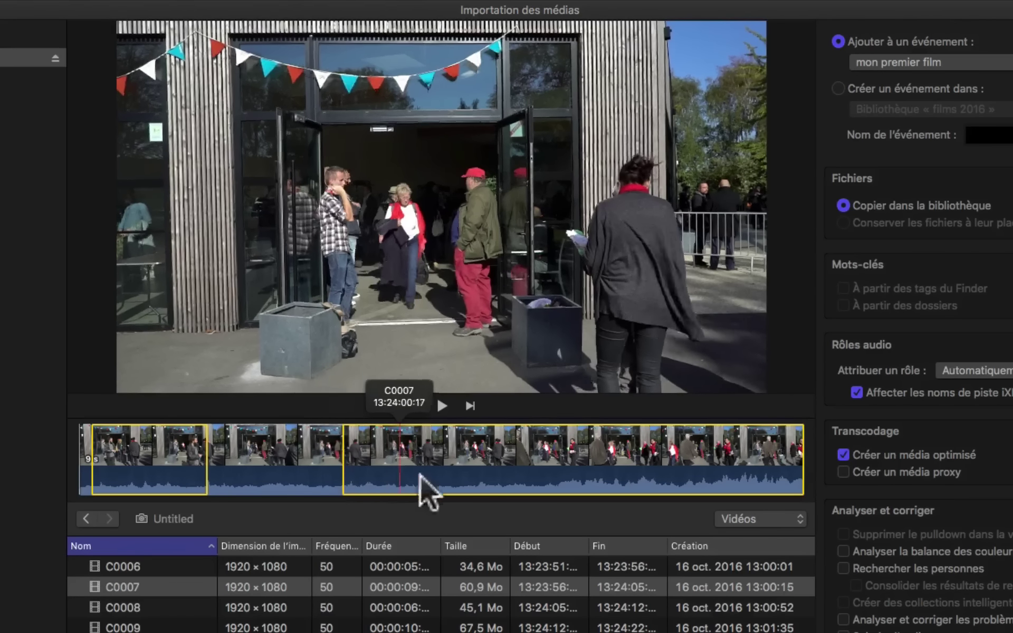
key("o")
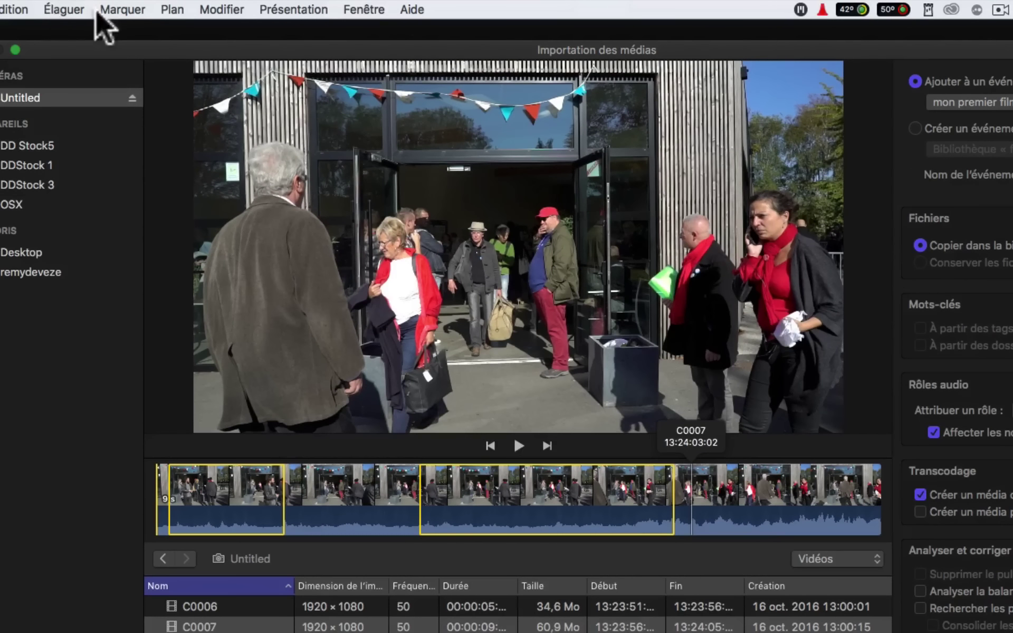
Clear the ranges marked on clip C0007 and select clips C0007 and C0009 together in the list.
left_click(116, 10)
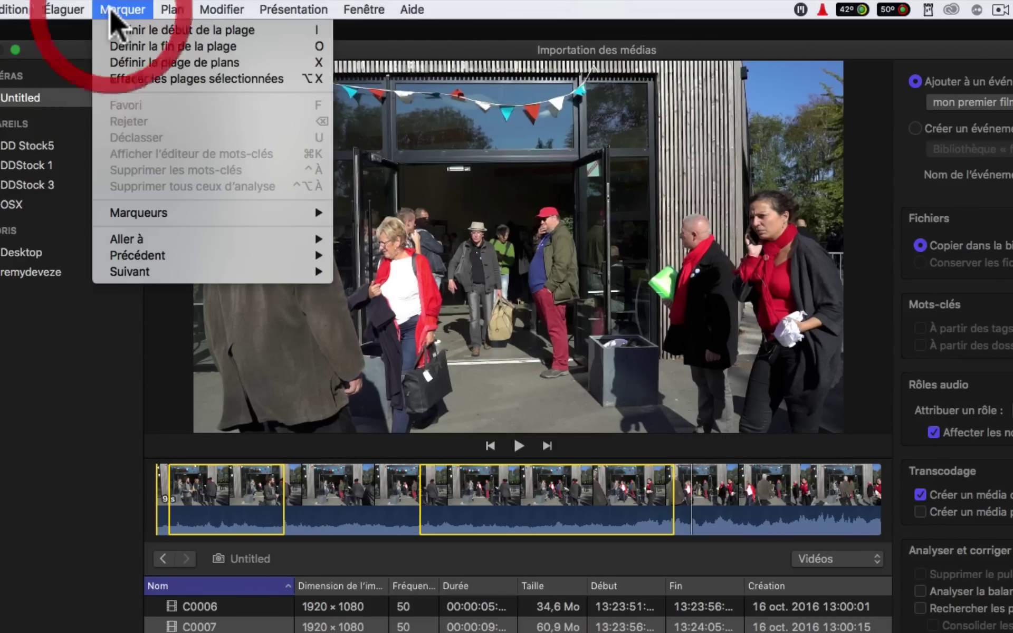
left_click(142, 79)
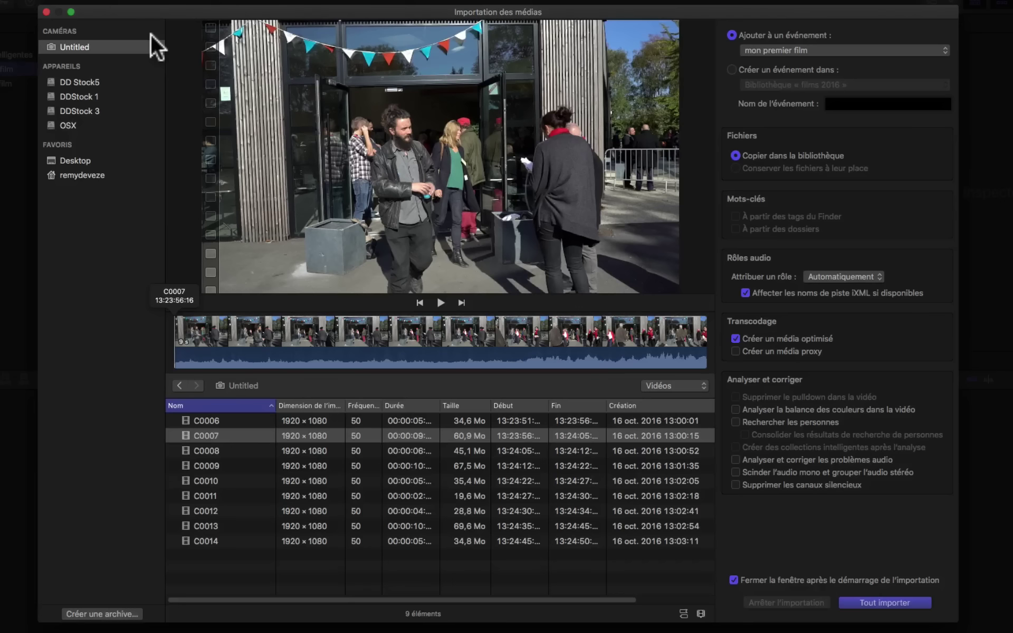
left_click(199, 418)
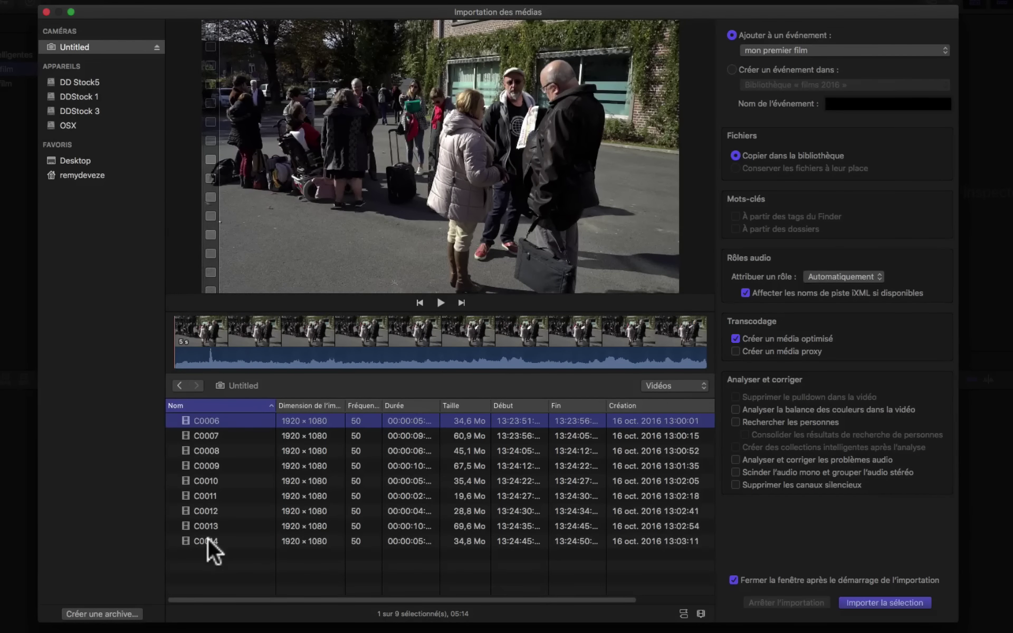
left_click(208, 433)
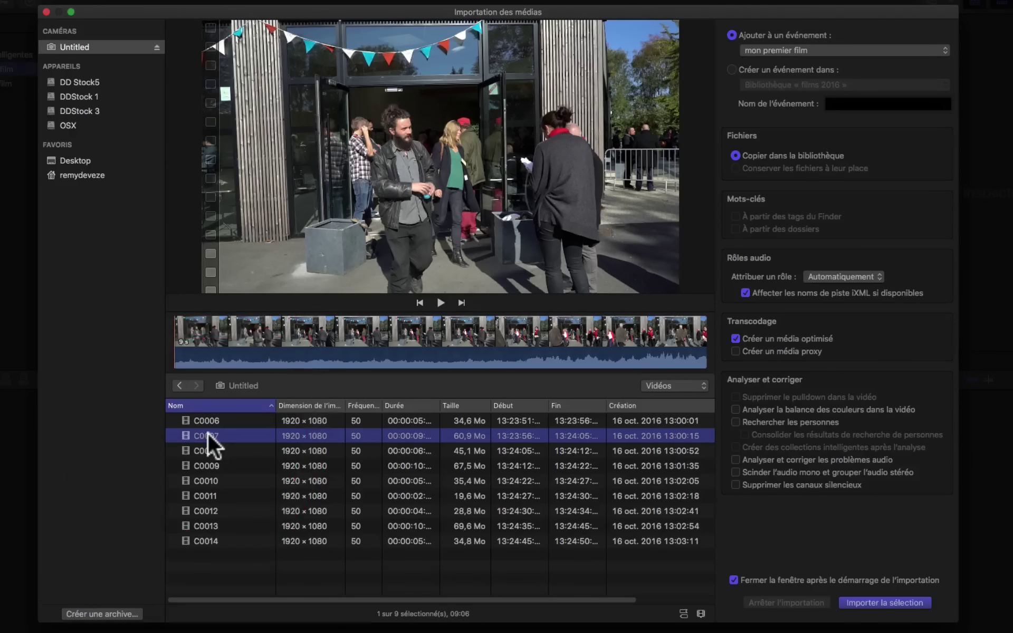
left_click(205, 470, "super")
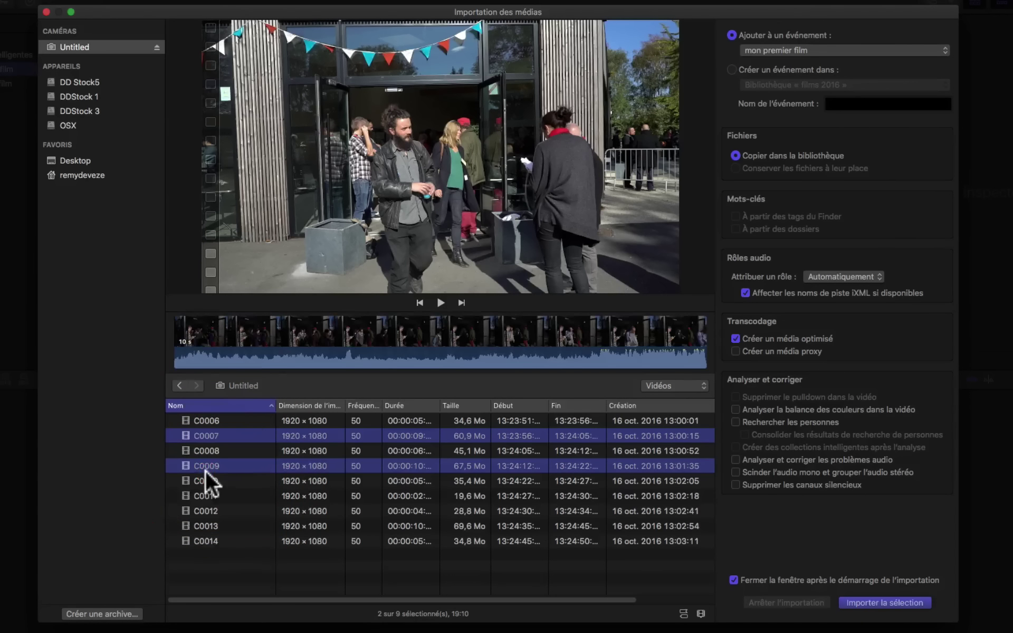
Show the camera clips as filmstrips and select C0006 through C0009 plus C0013 and C0014.
left_click(701, 614)
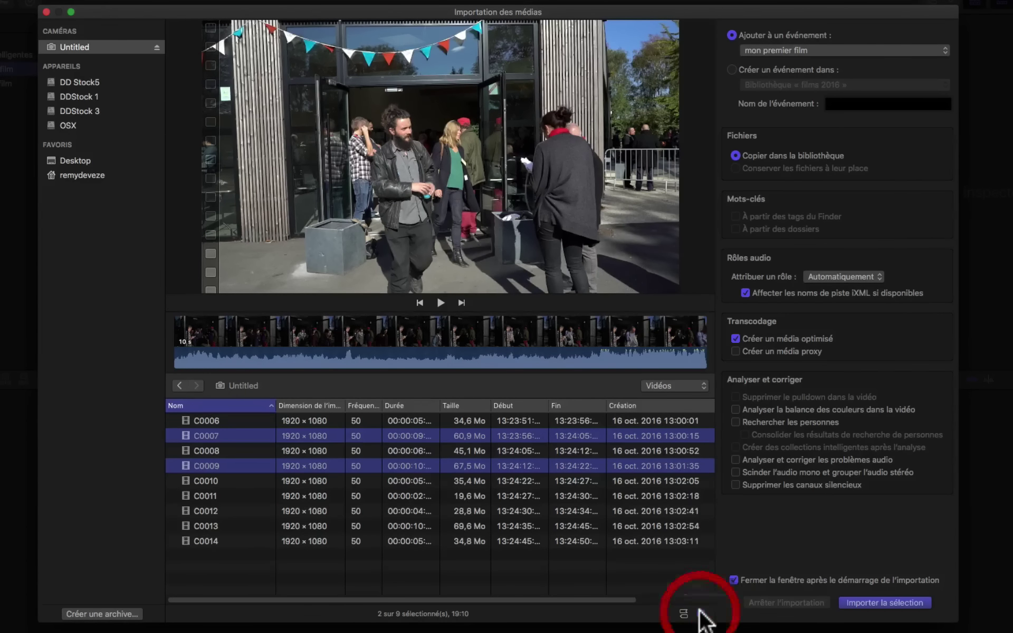
left_click(684, 612)
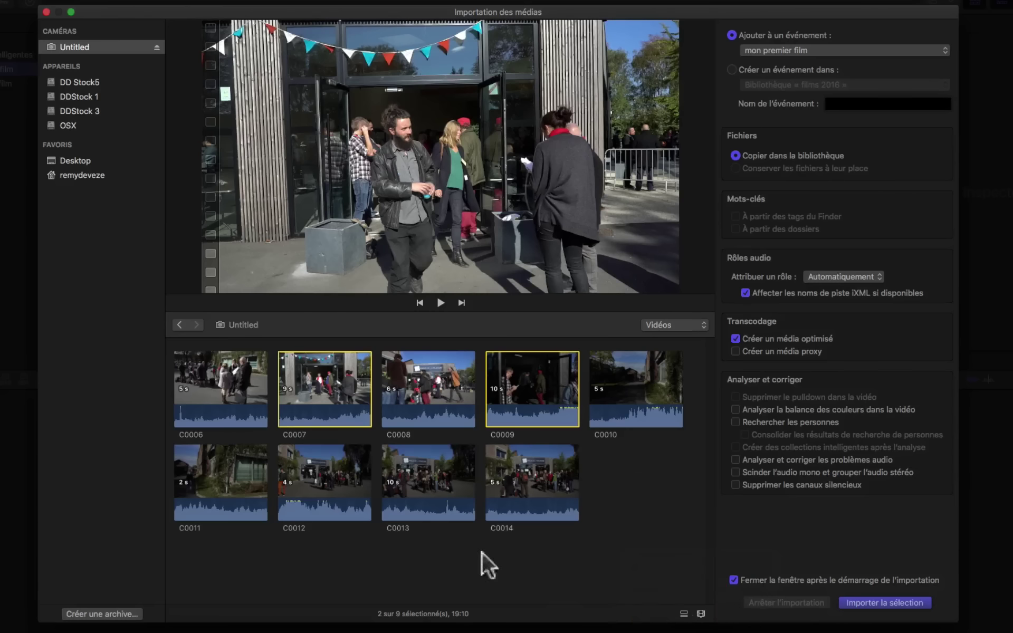
left_click(222, 393)
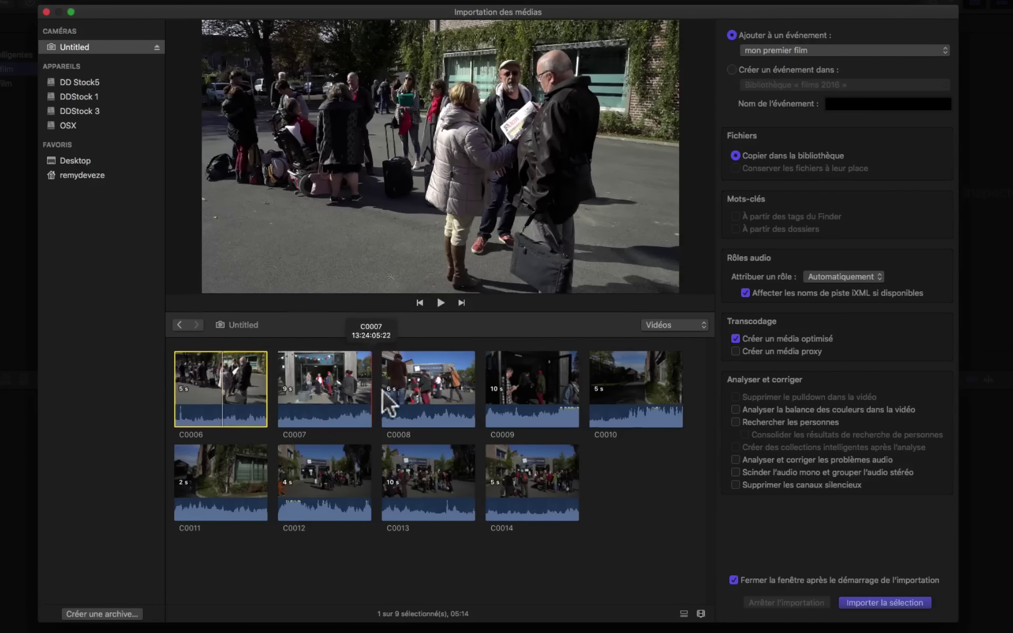
left_click(305, 389, "shift")
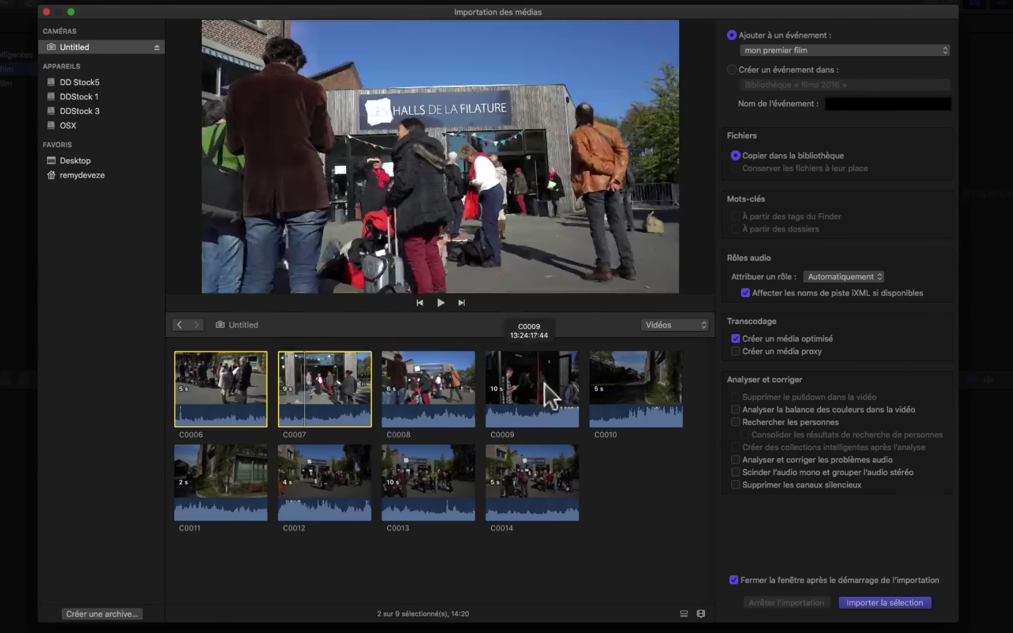
left_click(432, 377, "shift")
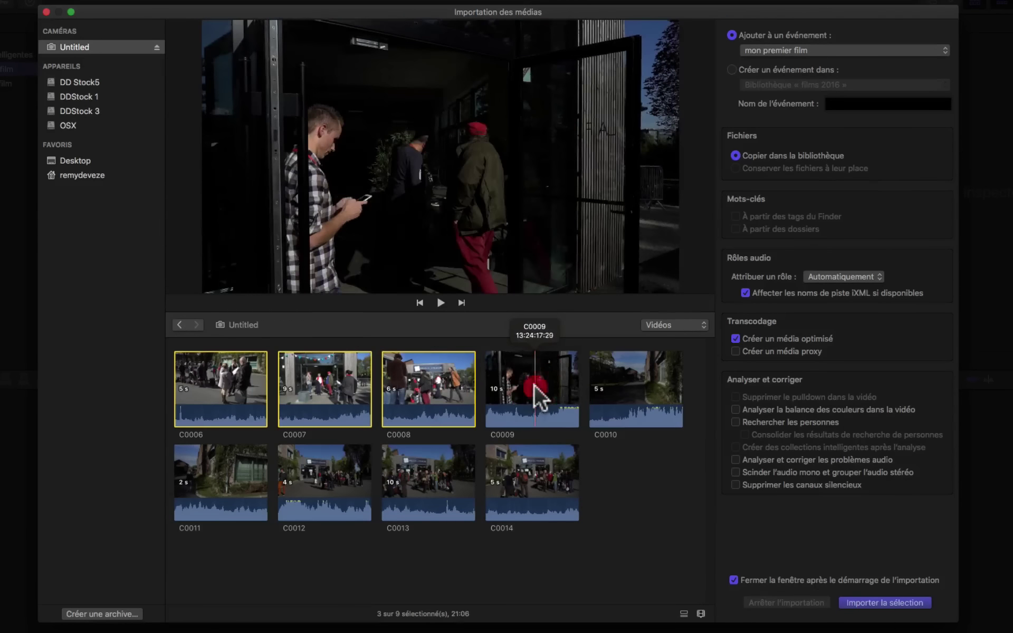
left_click(533, 385, "shift")
left_click(440, 481, "super")
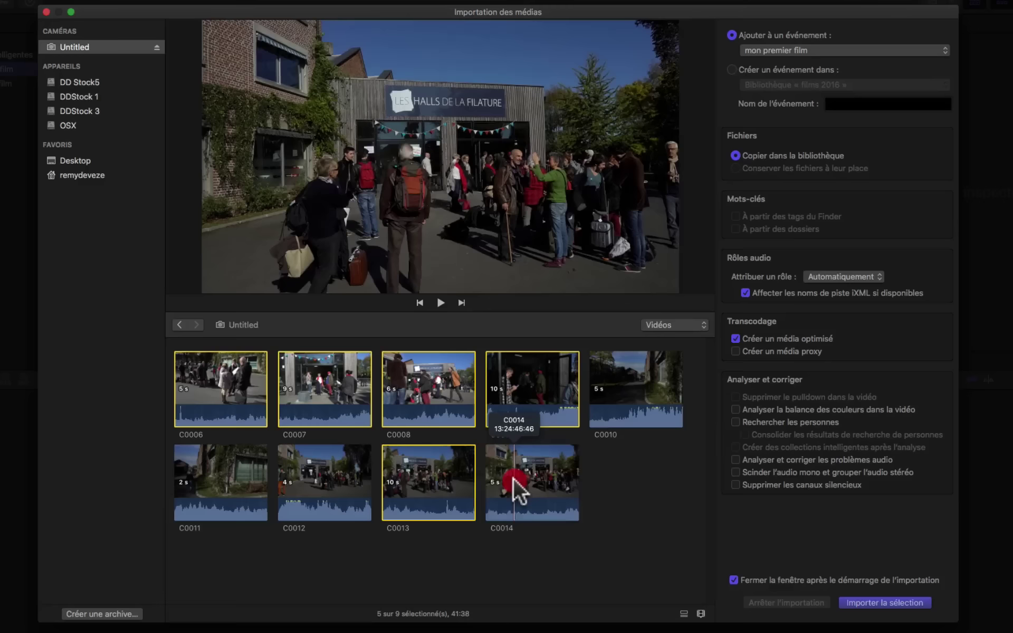
left_click(499, 481, "super")
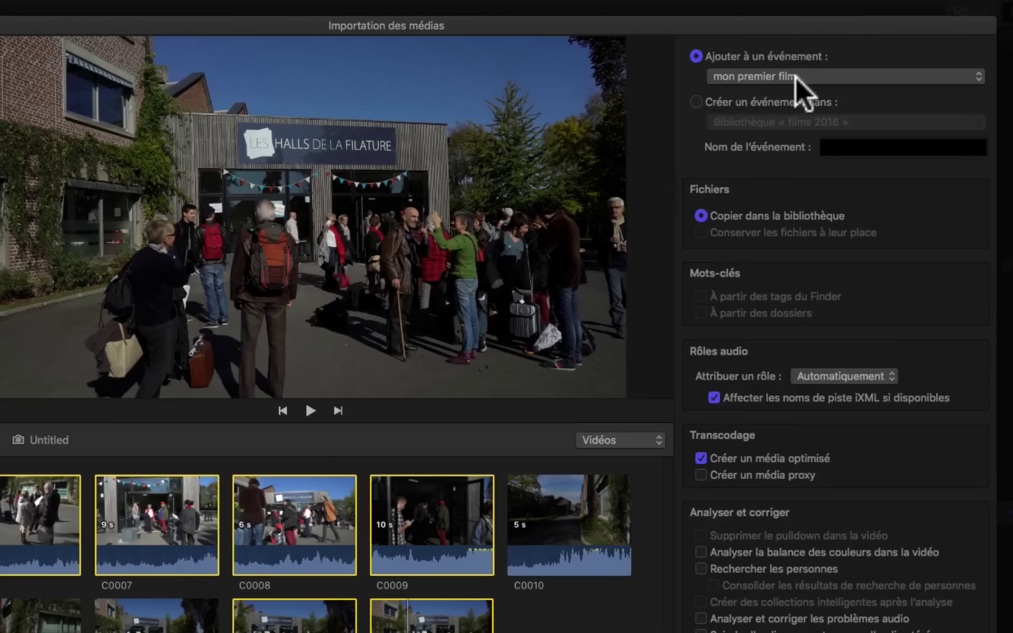
Try mon second film as the destination event and set the destination back to mon premier film.
left_click(818, 76)
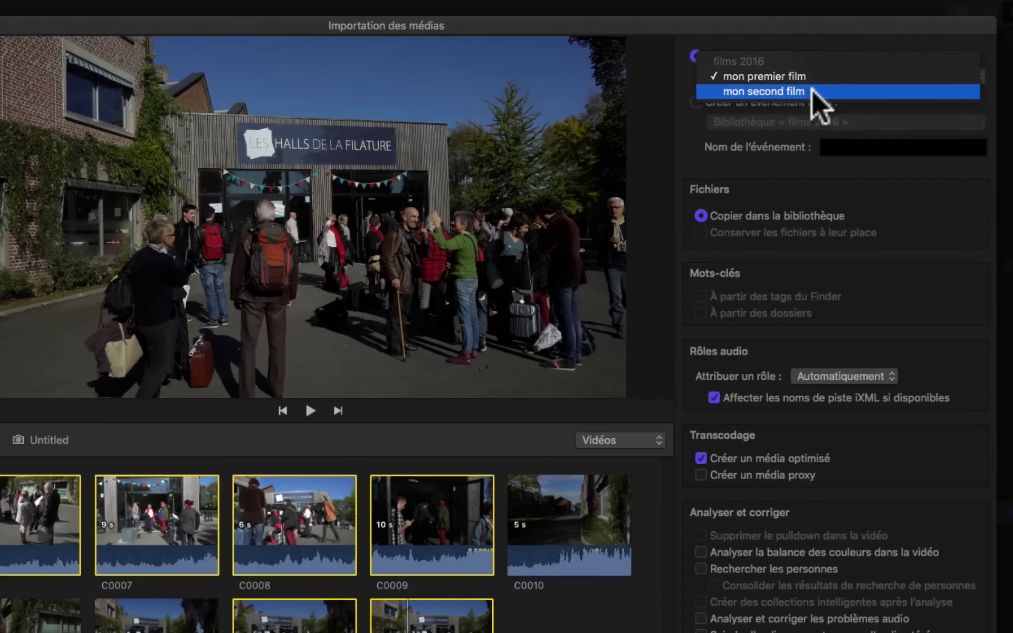
left_click(812, 91)
left_click(815, 79)
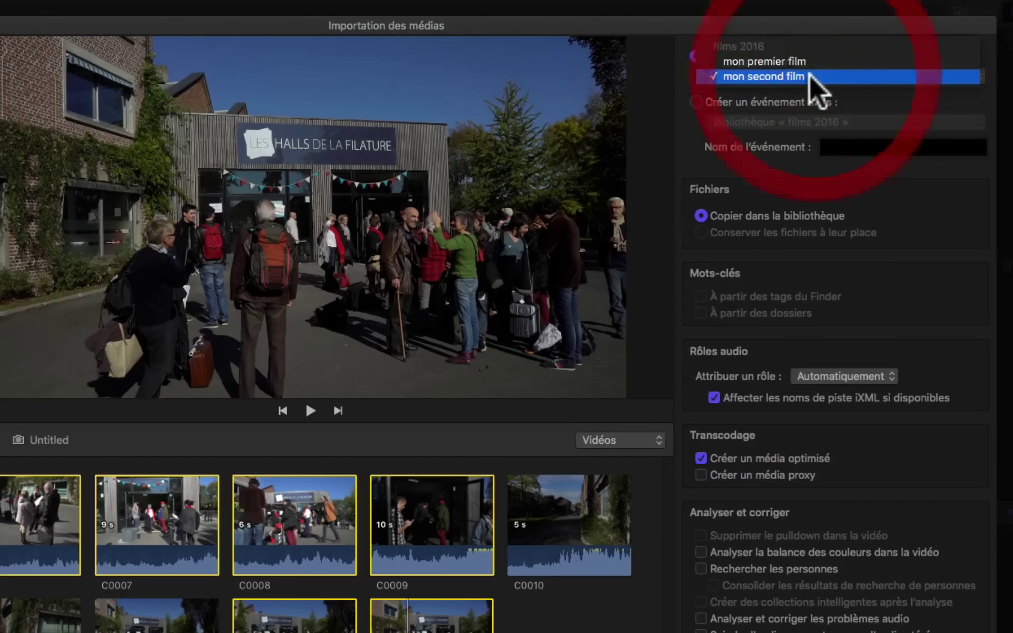
left_click(803, 62)
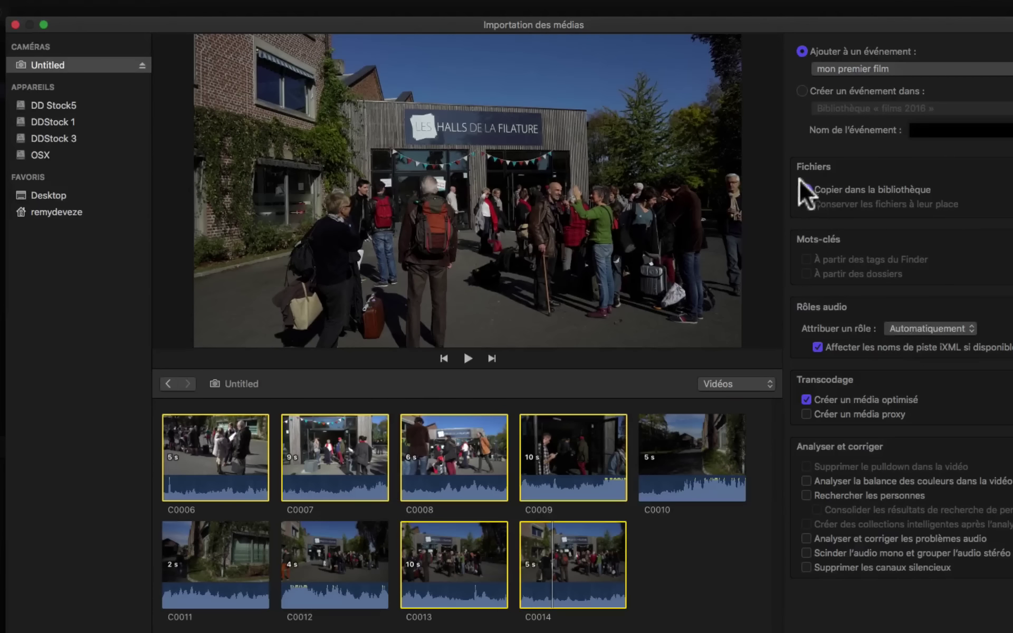
Select culture rock.mp3 on DDStock 3 and set the import to copy files into the library and create proxy media.
left_click(59, 137)
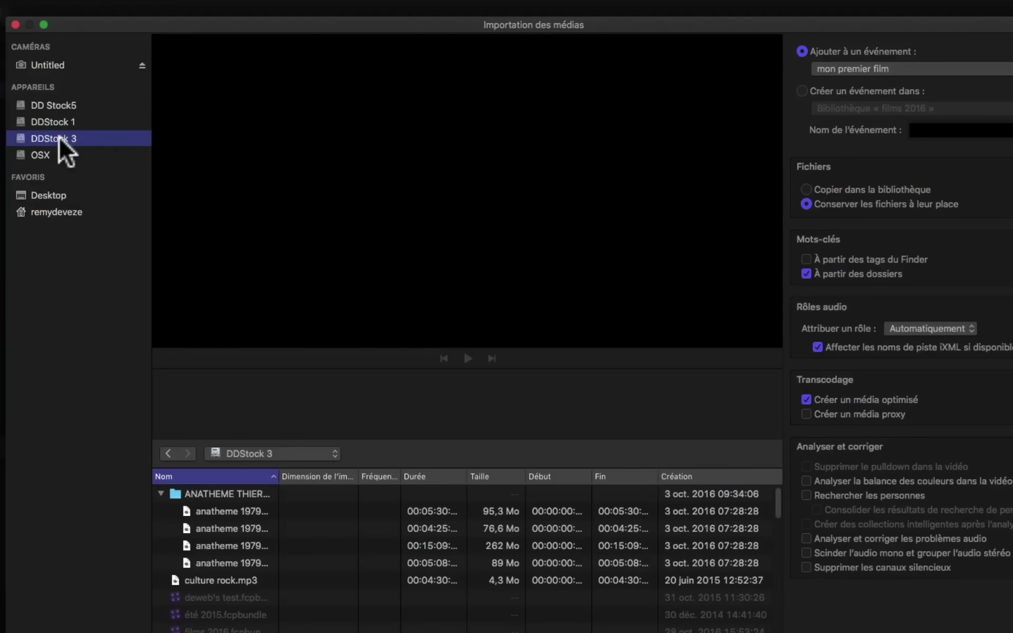
left_click(211, 580)
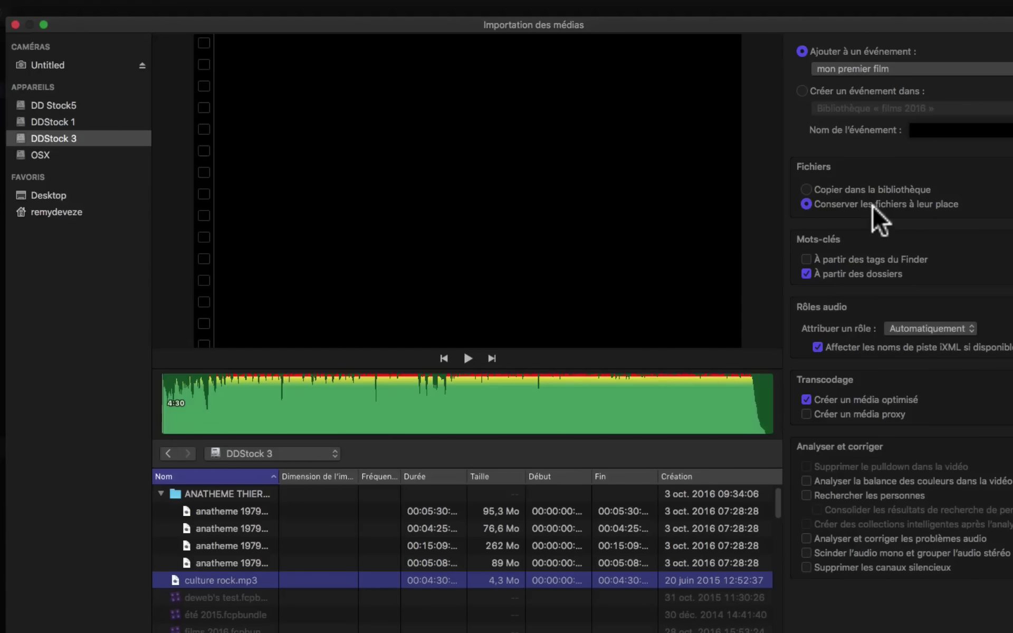
left_click(806, 188)
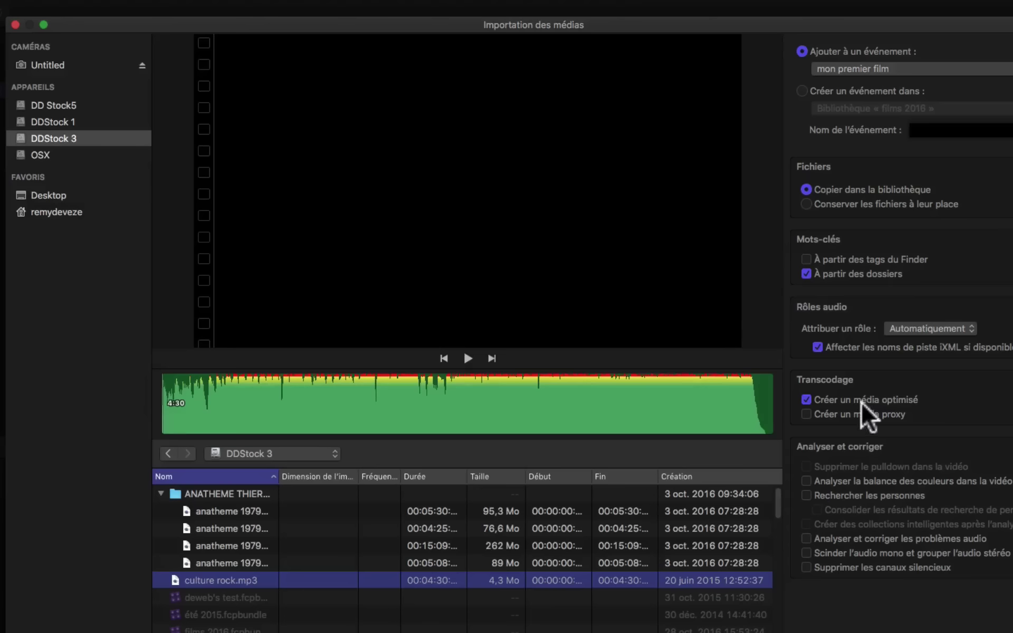
left_click(806, 413)
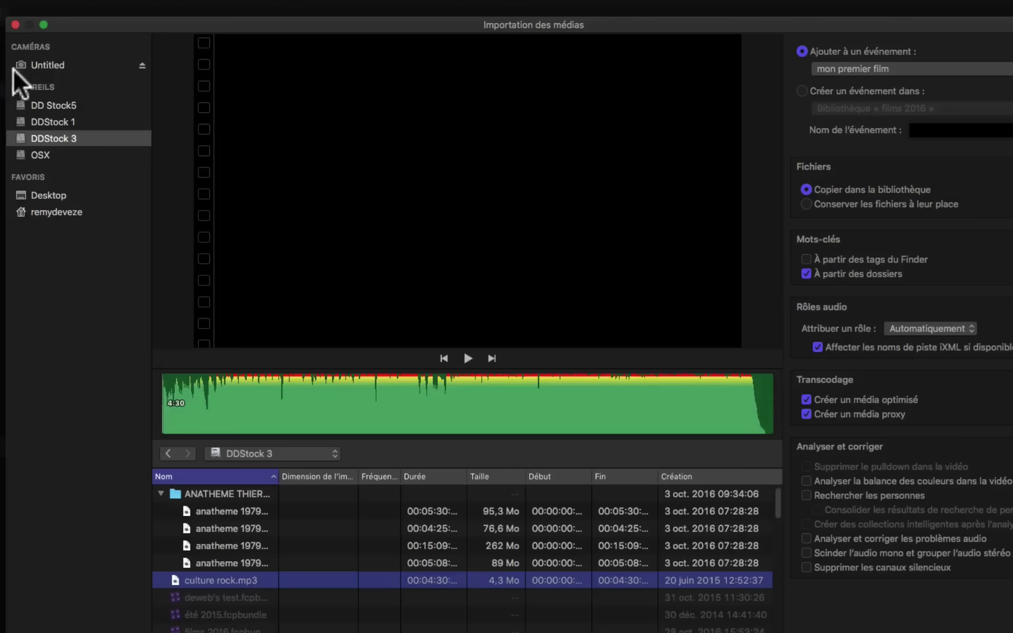
Return to the camera Untitled and set transcoding to create optimized media only, without proxy media.
left_click(33, 65)
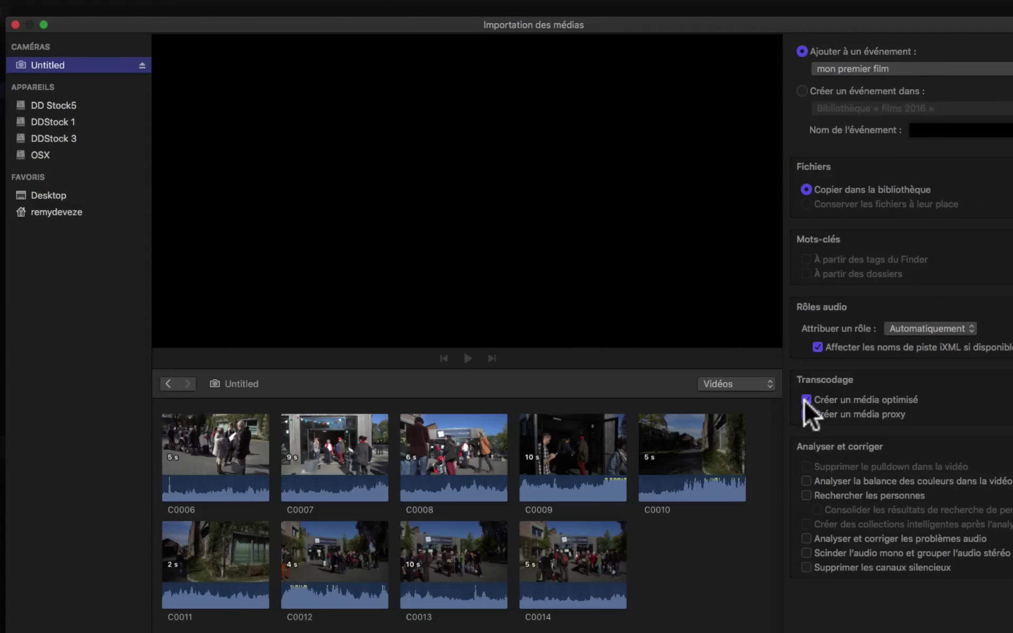
left_click(806, 399)
left_click(806, 399)
left_click(806, 400)
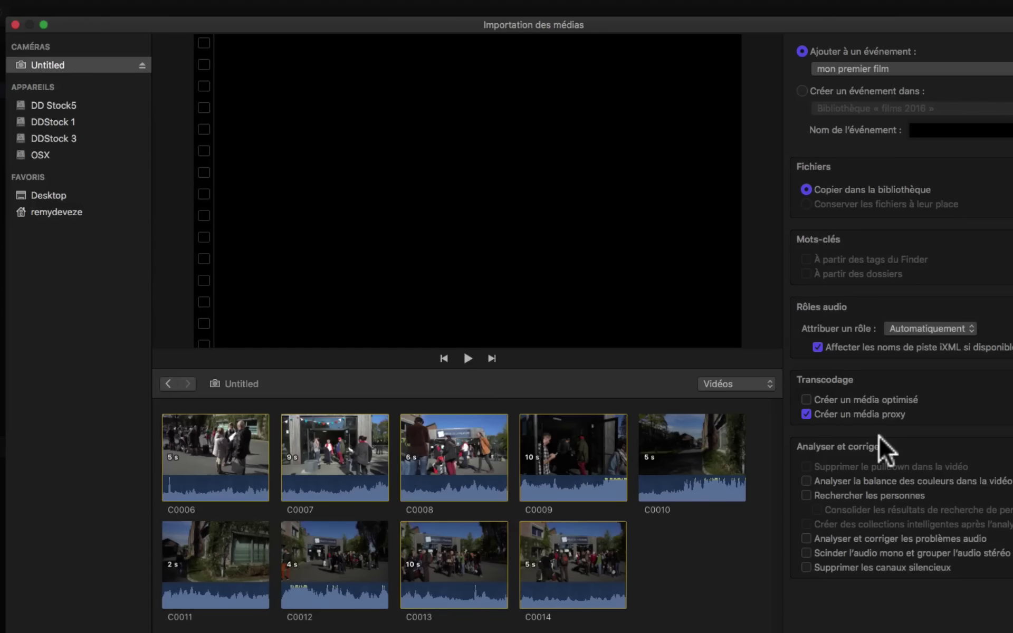
left_click(850, 414)
left_click(845, 399)
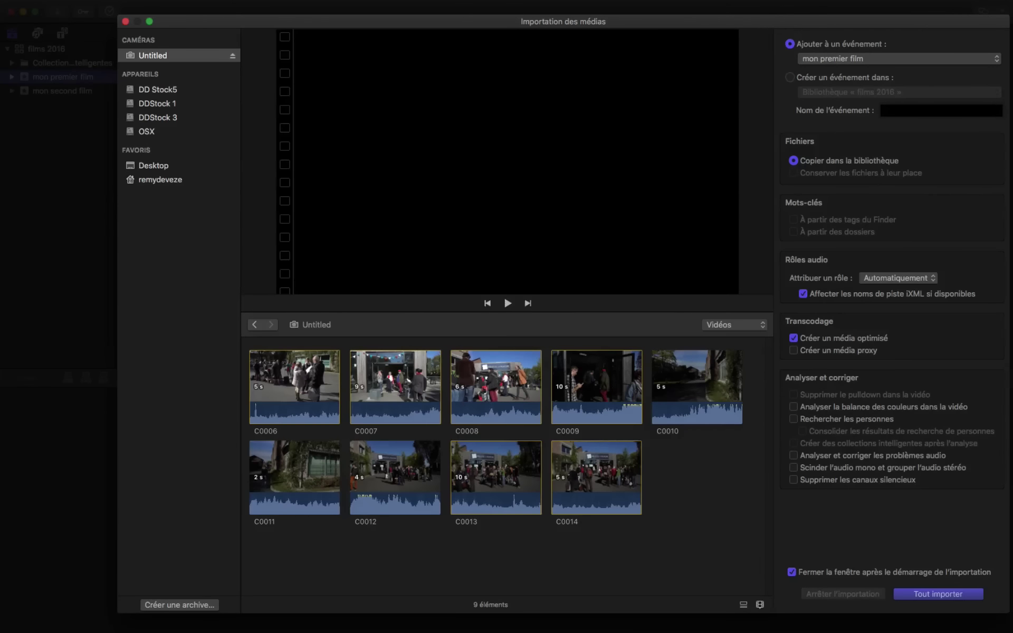
Import all the camera's clips into the event mon premier film.
left_click(929, 592)
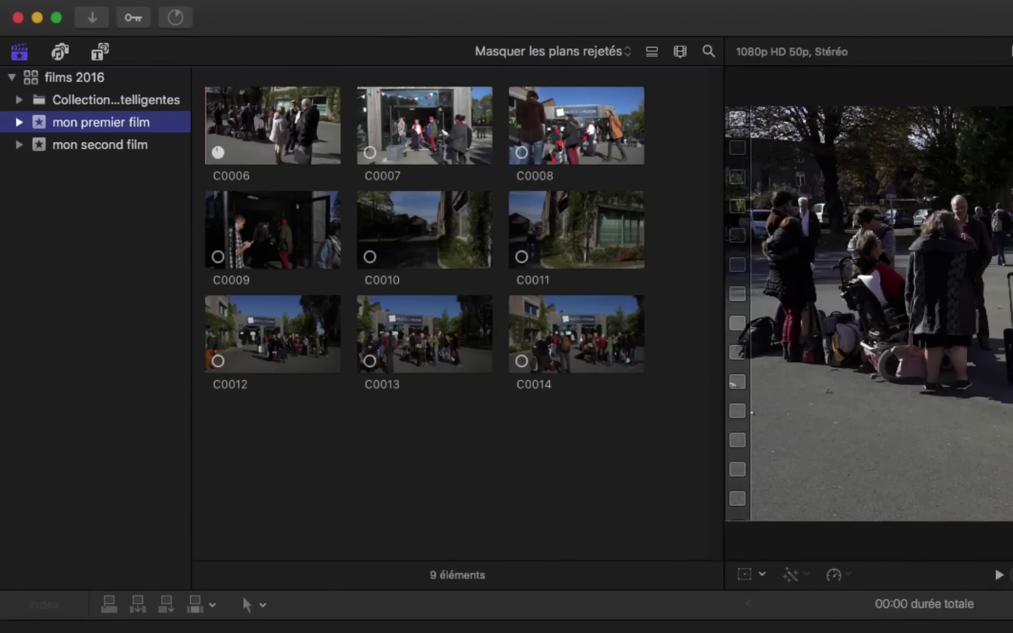
left_click(346, 216)
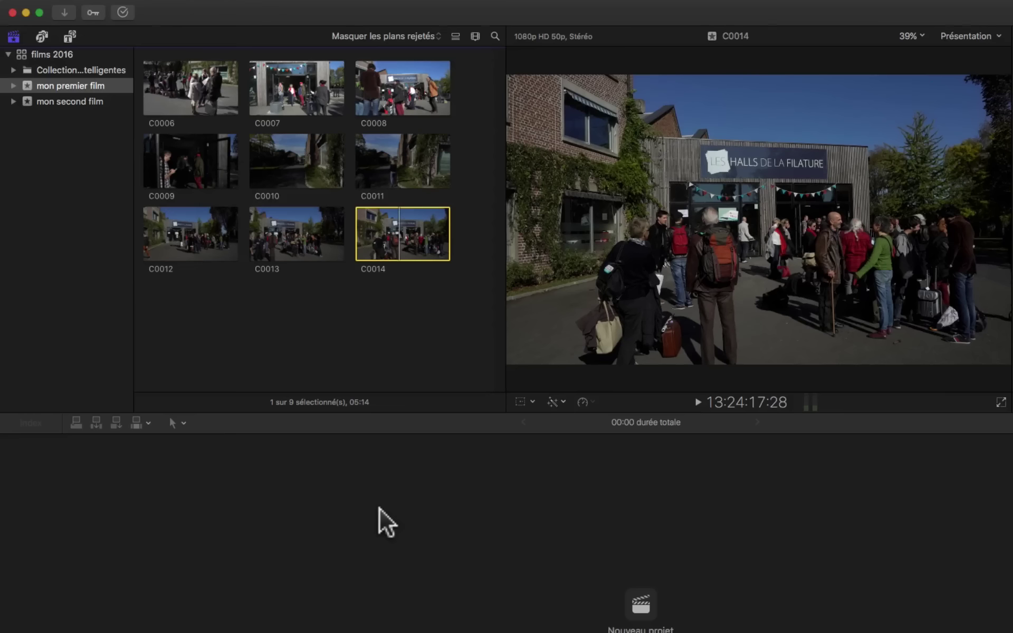
Reopen the media import window and start a camera archive of Untitled named "Import1 mon premier film".
left_click(64, 11)
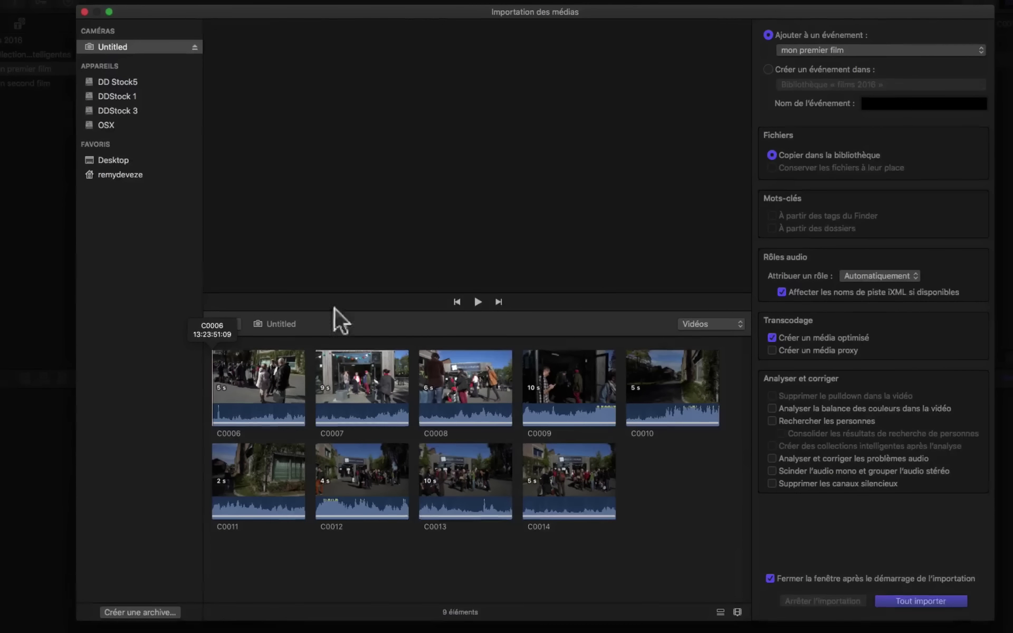
left_click(137, 45)
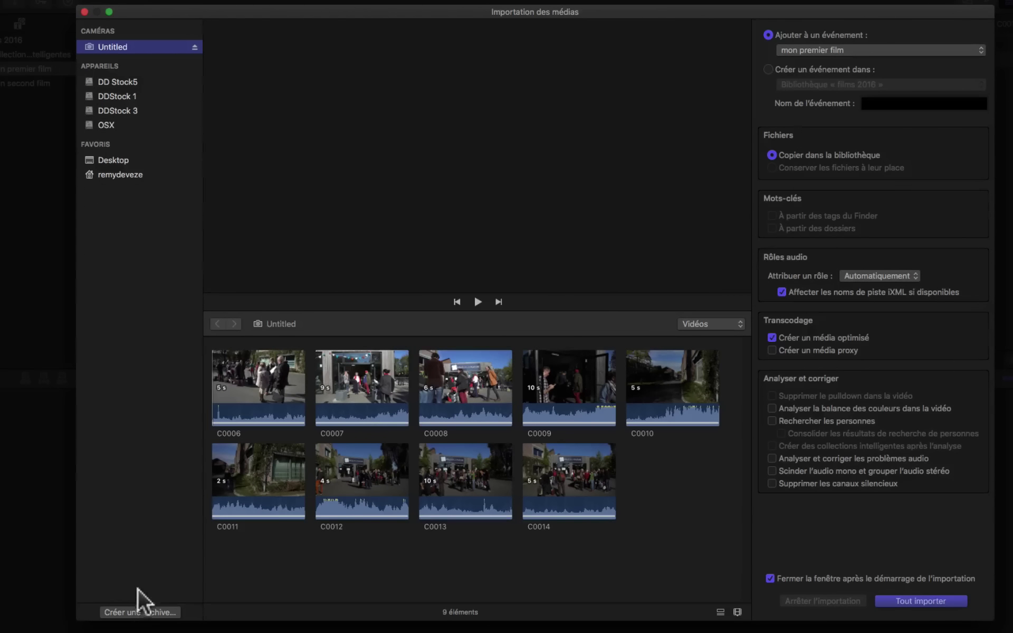
left_click(121, 613)
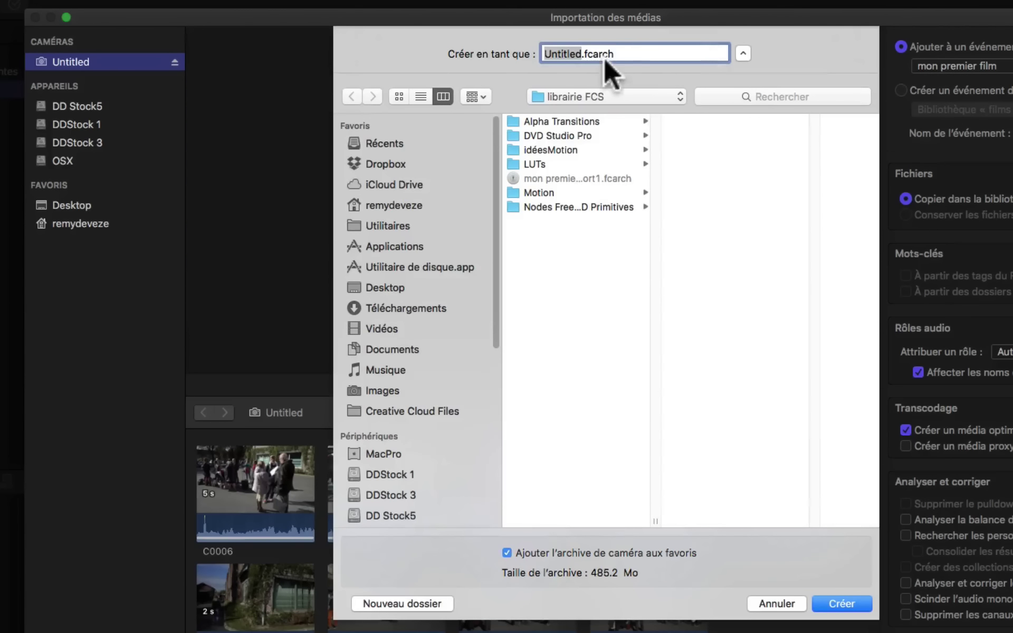
type("IMport")
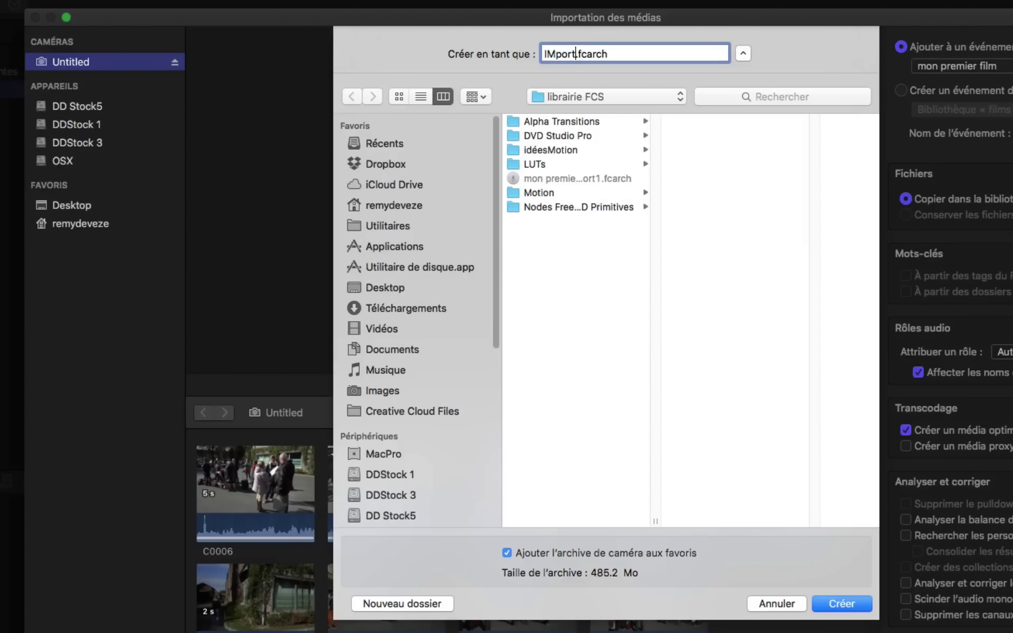
type("1")
type(" mon premier ")
type("film")
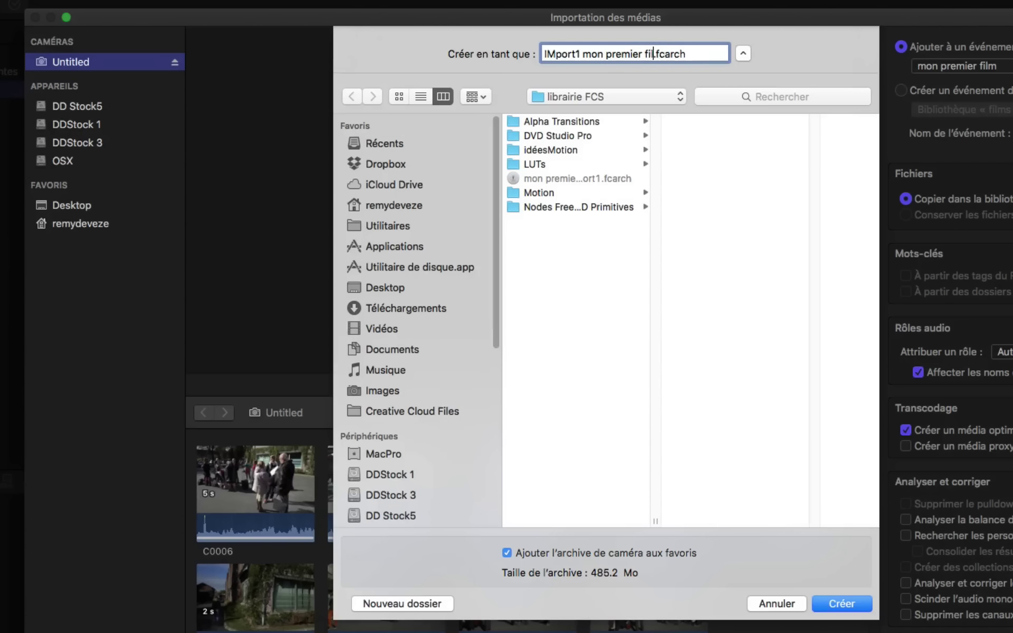
left_click(555, 53)
key("BackSpace")
type("m")
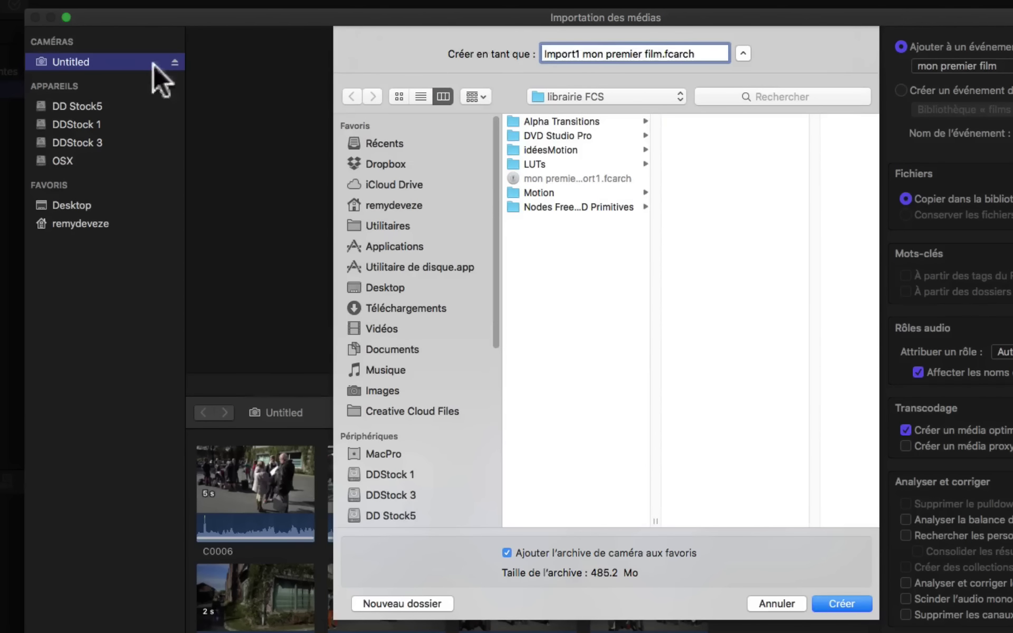
Create a new folder named "archives camera" on DDStock 3 as the archive's destination.
left_click(380, 455)
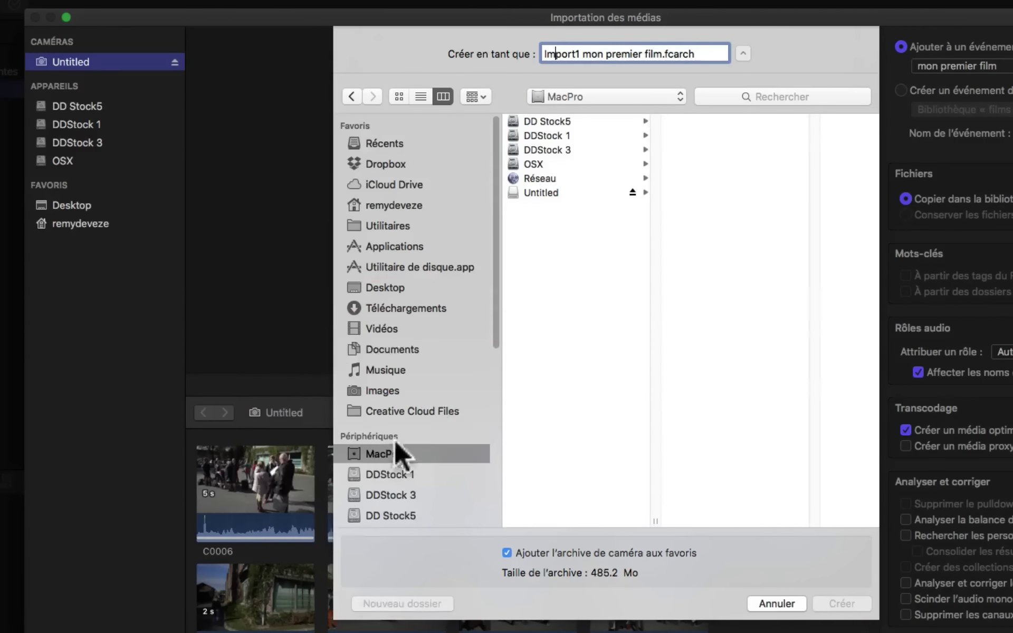
left_click(545, 123)
left_click(549, 150)
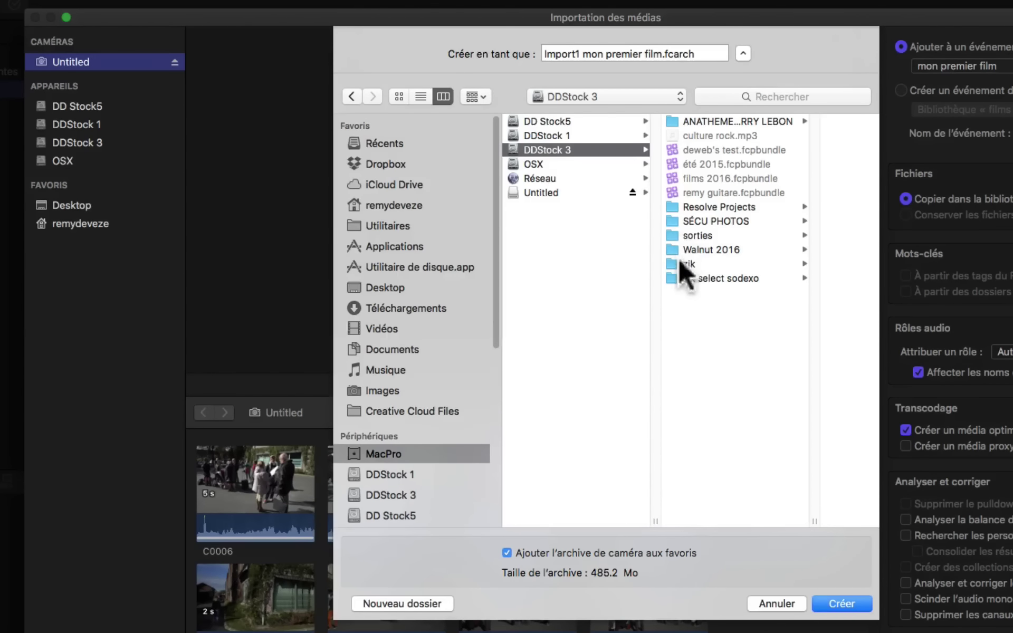
left_click(408, 603)
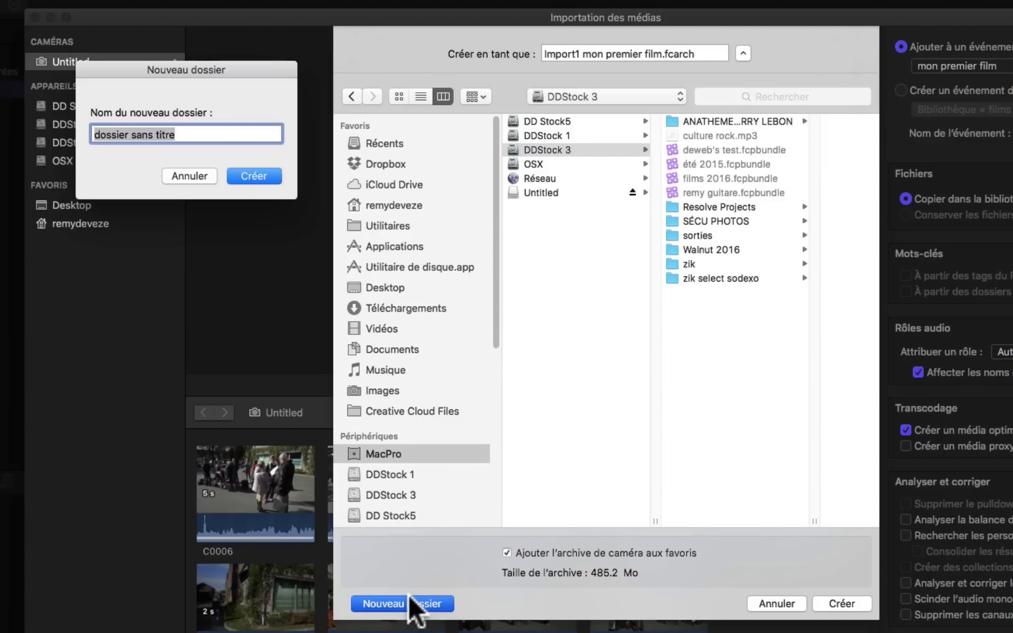
type("archives camerea")
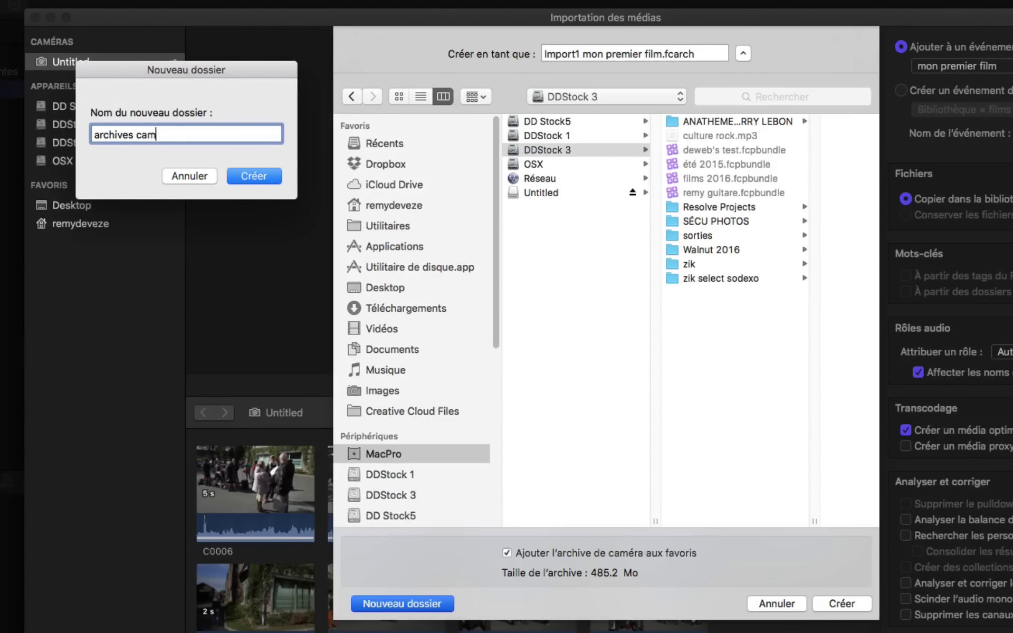
key("BackSpace")
type("a")
left_click(248, 174)
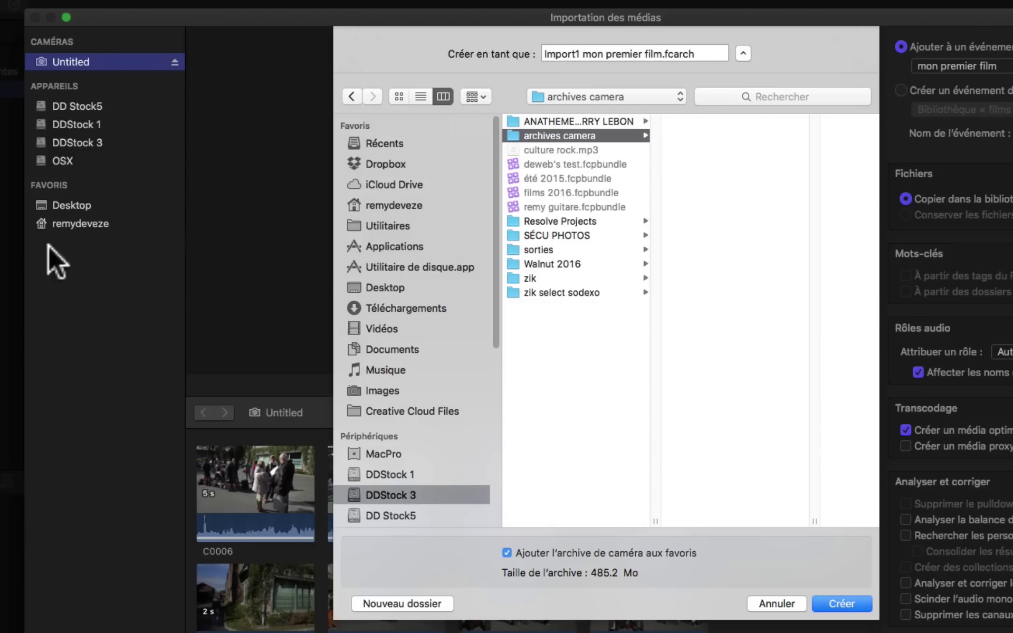
Create the camera archive in the "archives camera" folder with the option to add it to the favorites enabled.
left_click(45, 204)
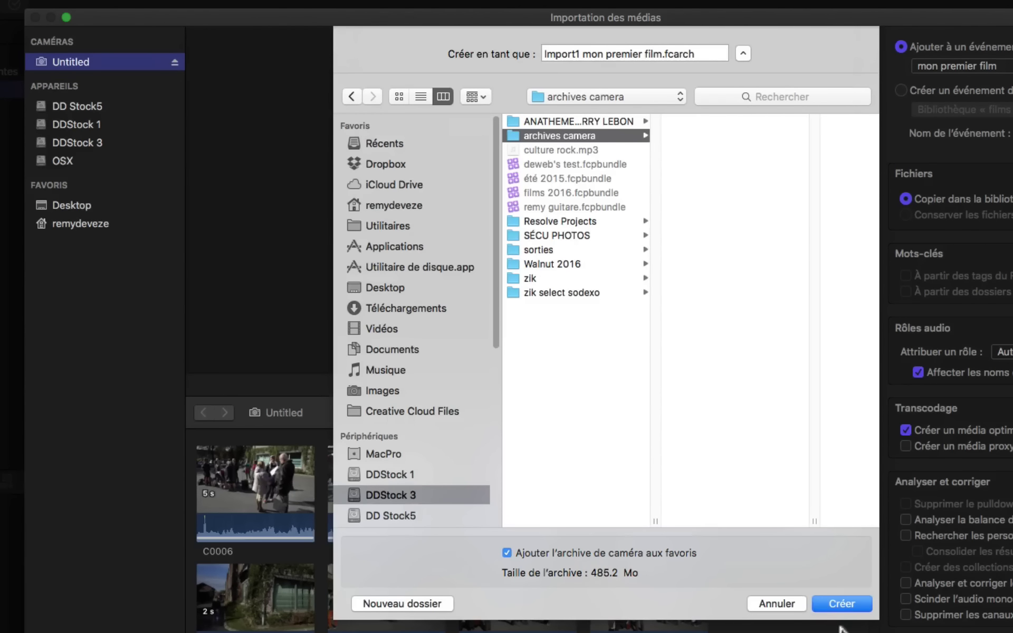
left_click(841, 604)
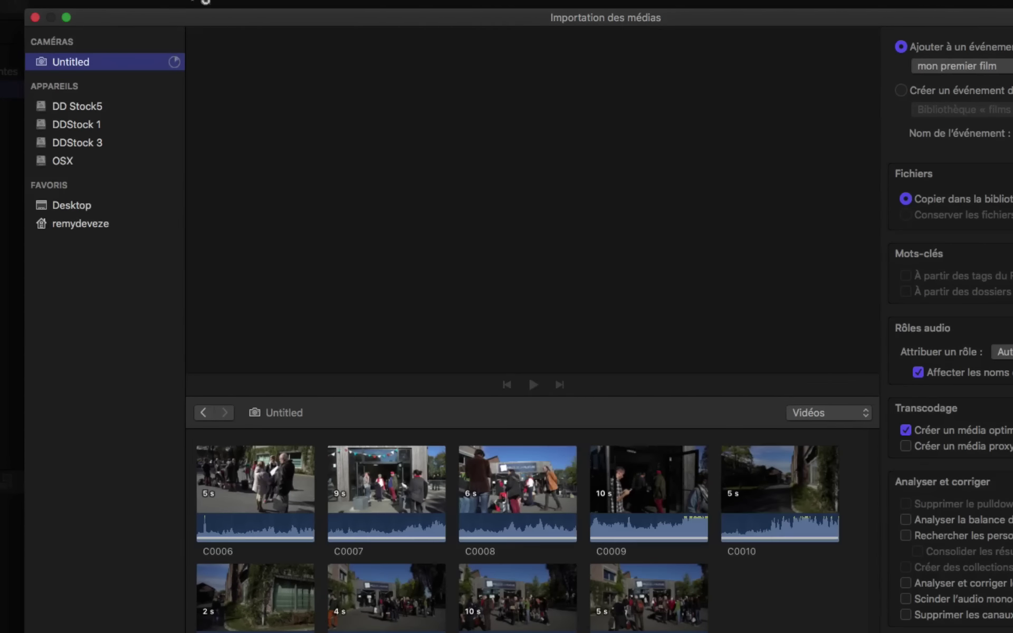
left_click(173, 62)
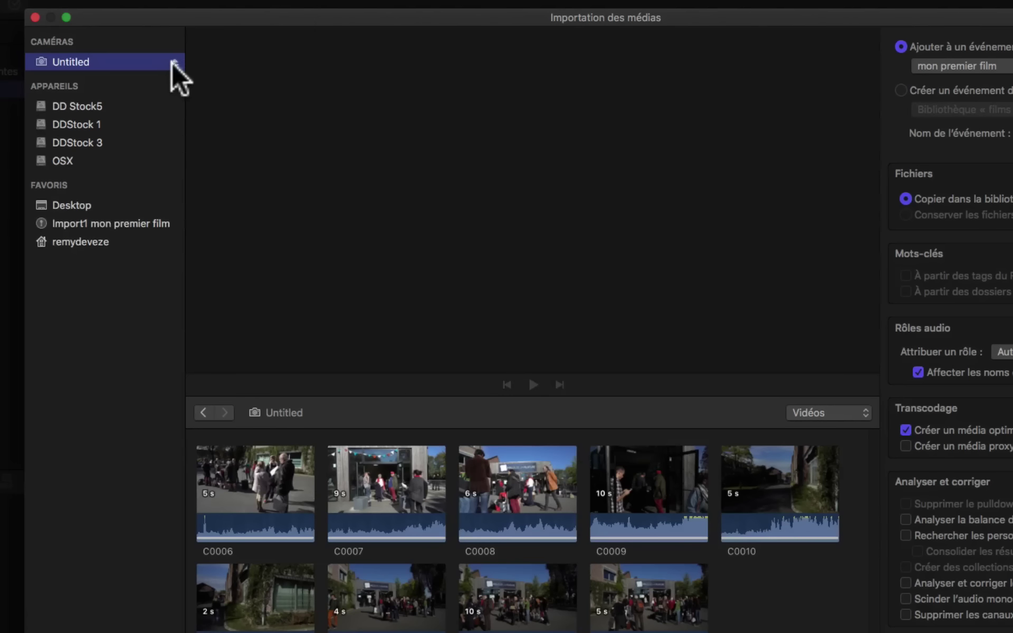
Browse the clips in the favorite archive "Import1 mon premier film", compare with the Desktop favorite, and close the media import window.
left_click(71, 221)
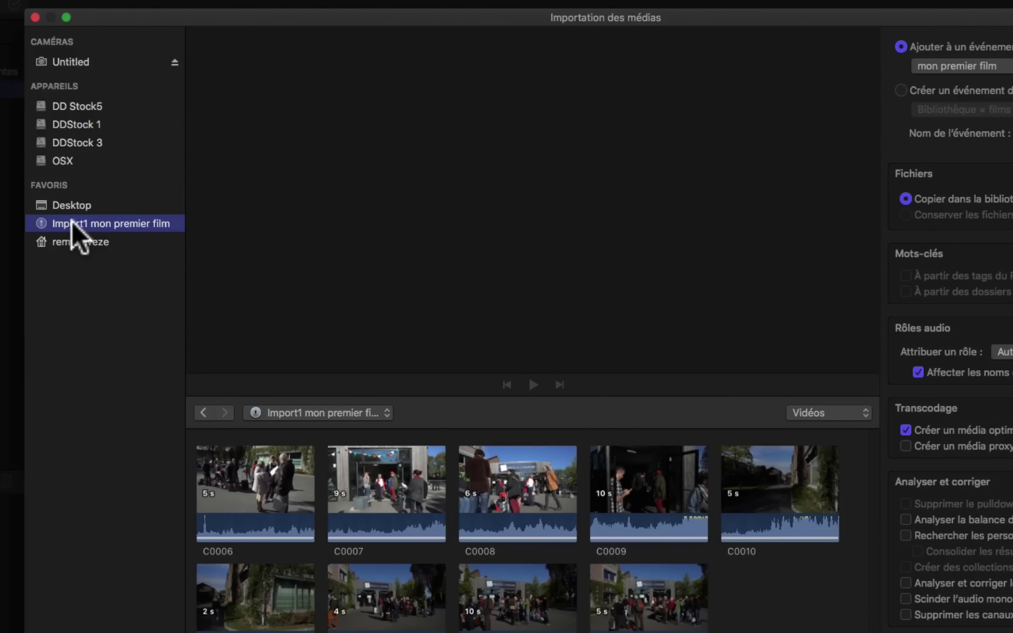
left_click(71, 202)
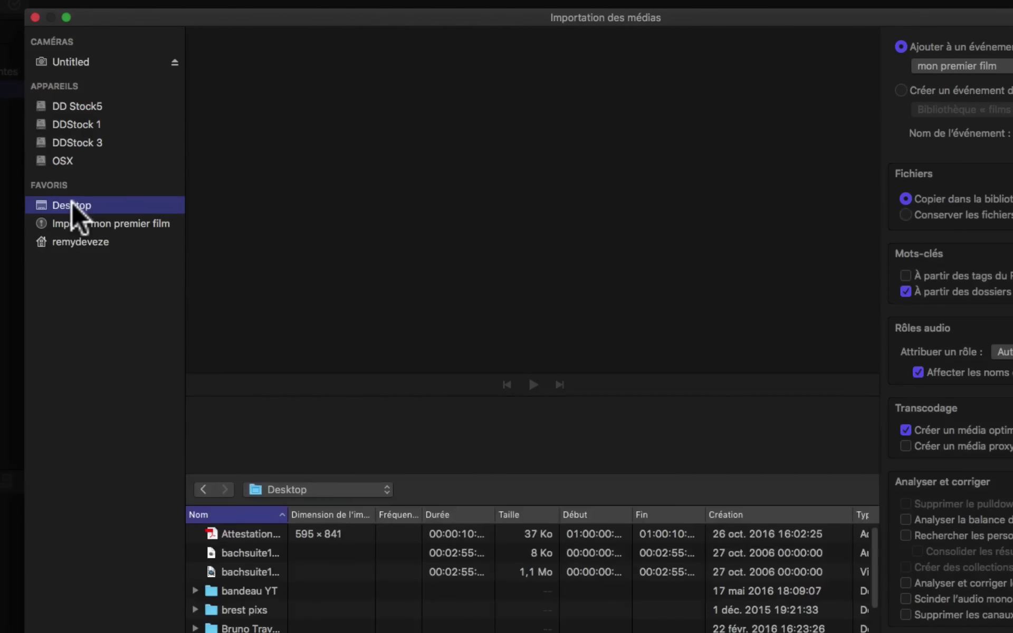
left_click(71, 221)
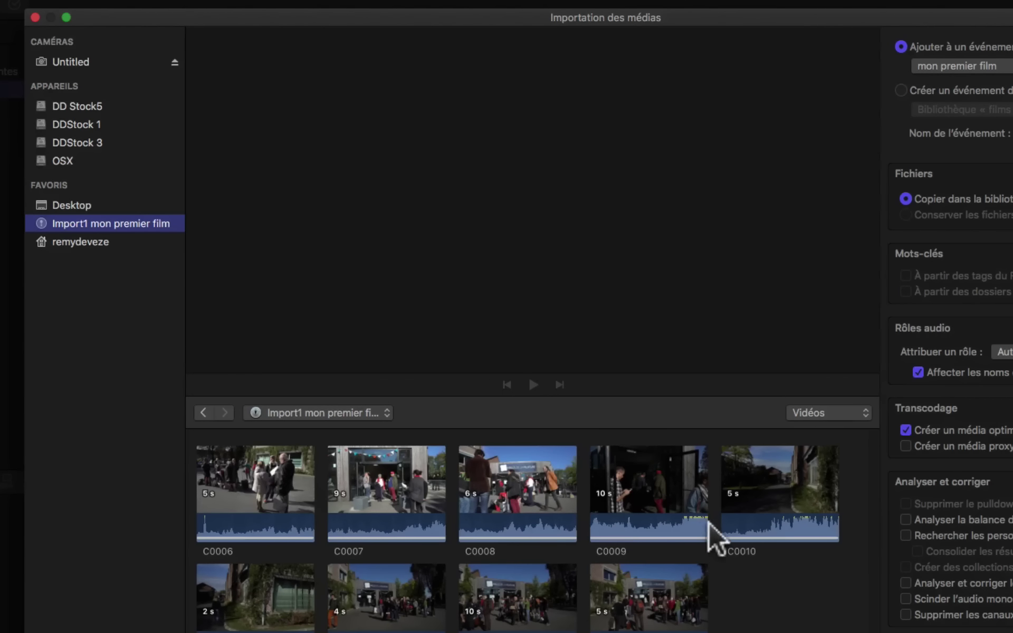
left_click(705, 562)
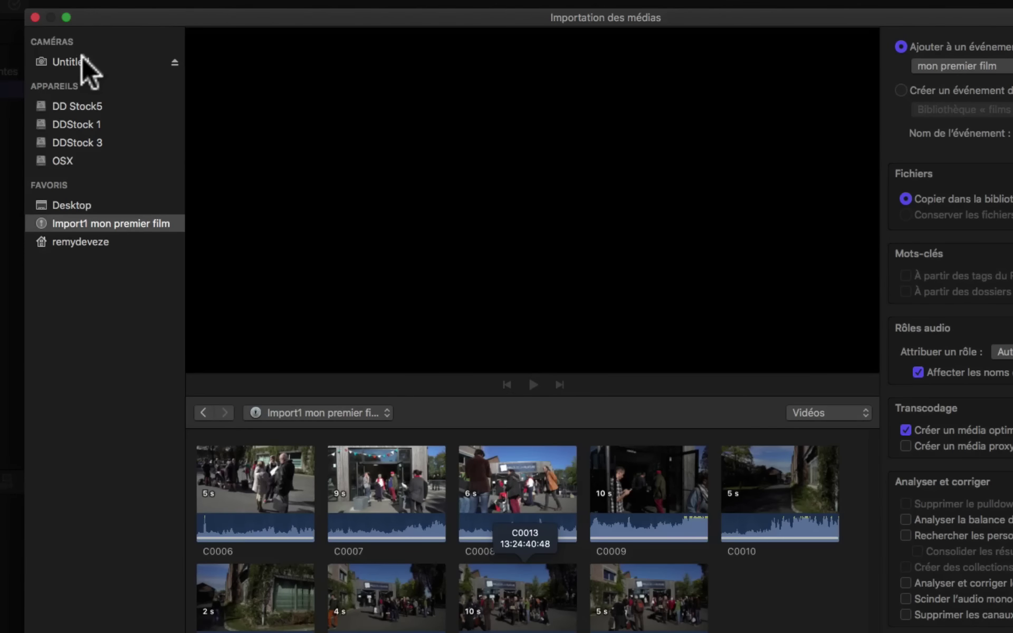
left_click(516, 456)
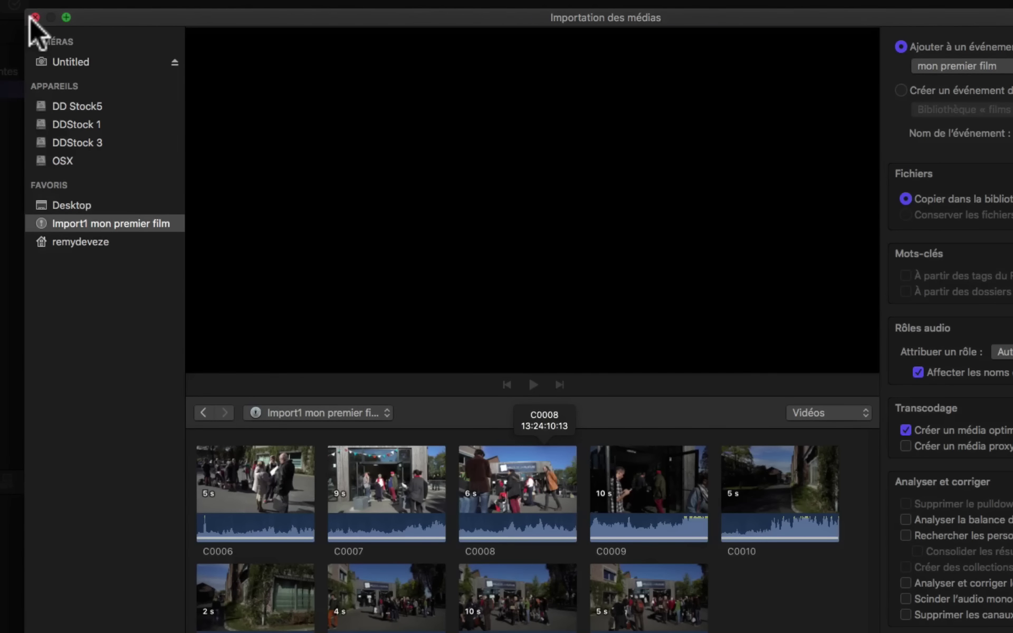
left_click(32, 17)
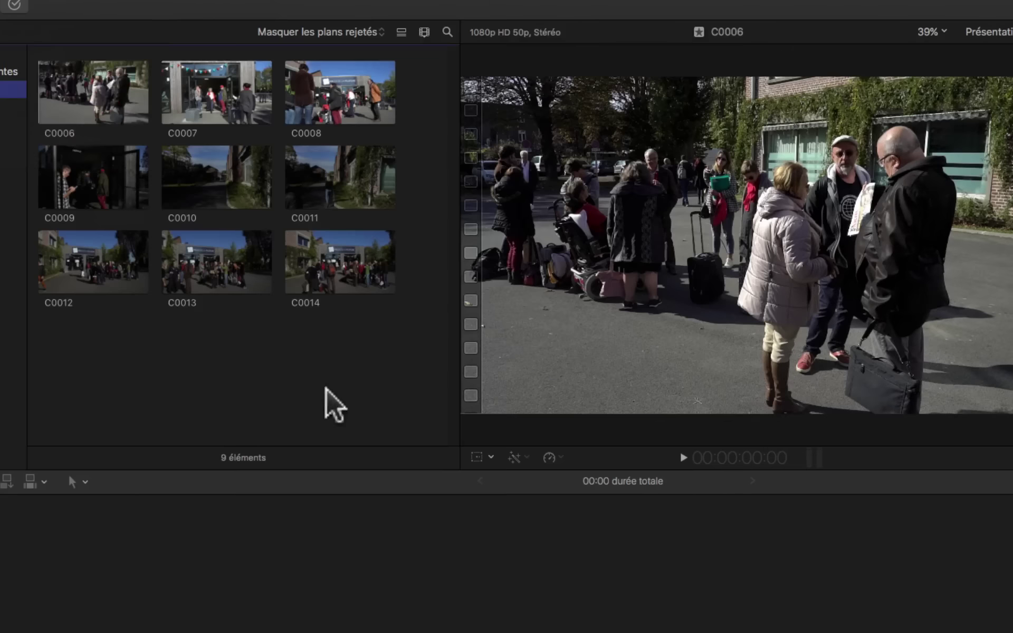